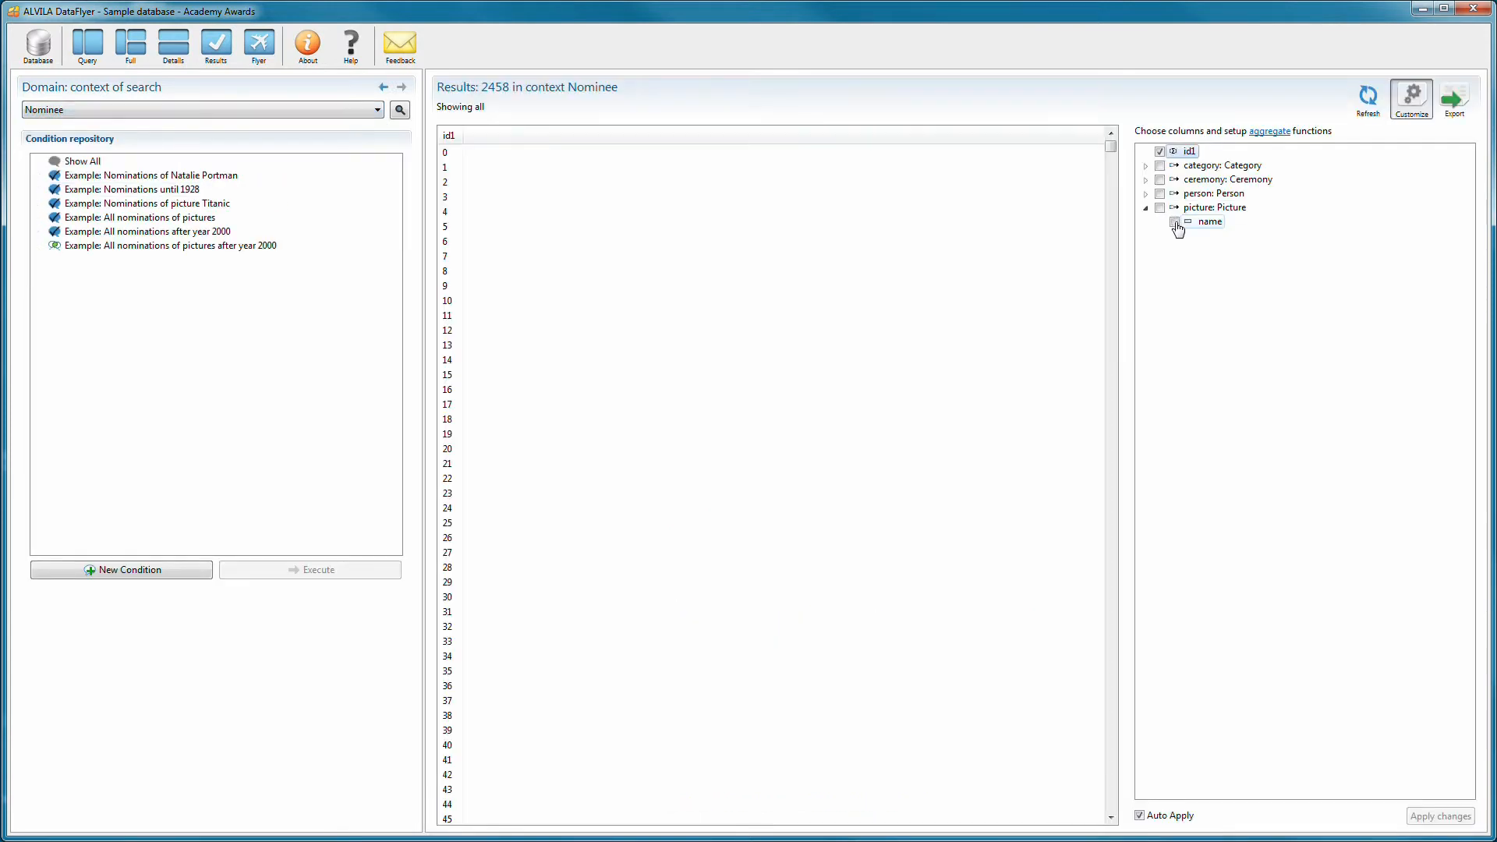
Add the picture name column to the nominee results and sort the list by it
click(1176, 223)
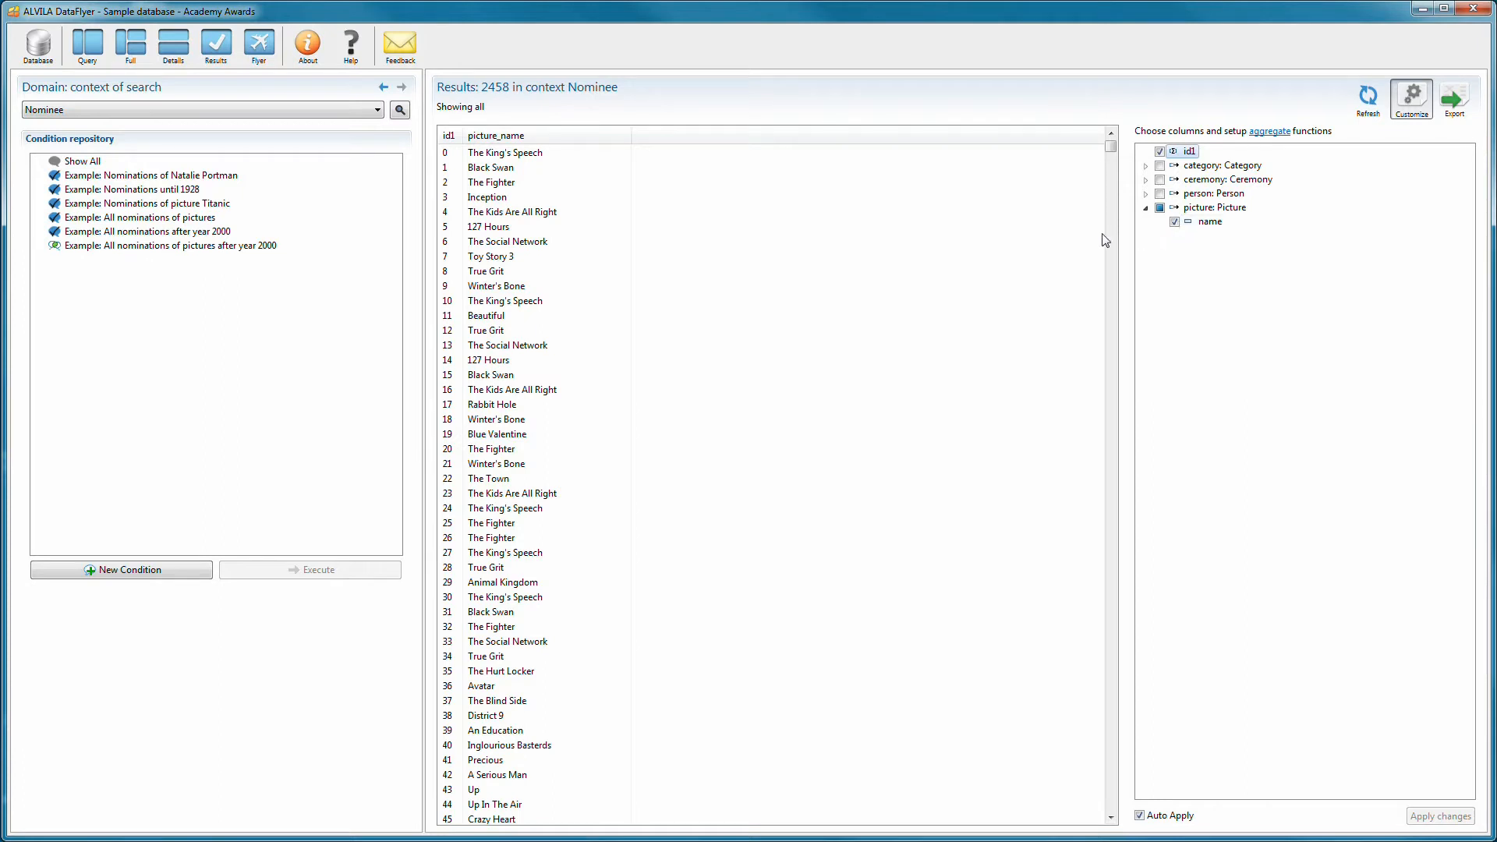
click(587, 132)
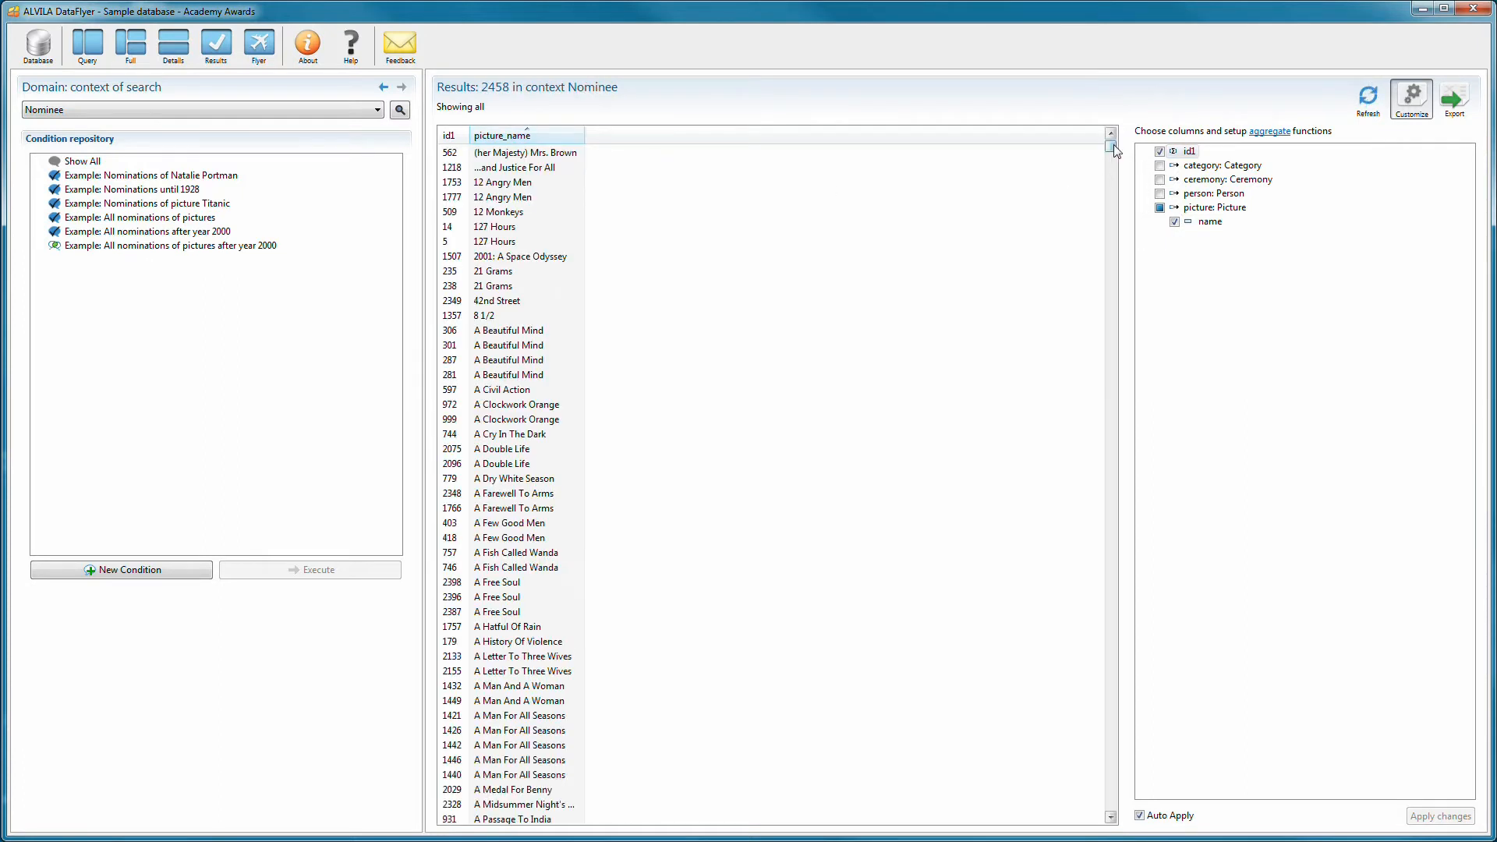
Open nominee record 1096 for One Flew Over The Cuckoo's Nest and show the details of its related person
drag(1115, 150, 1076, 492)
click(515, 301)
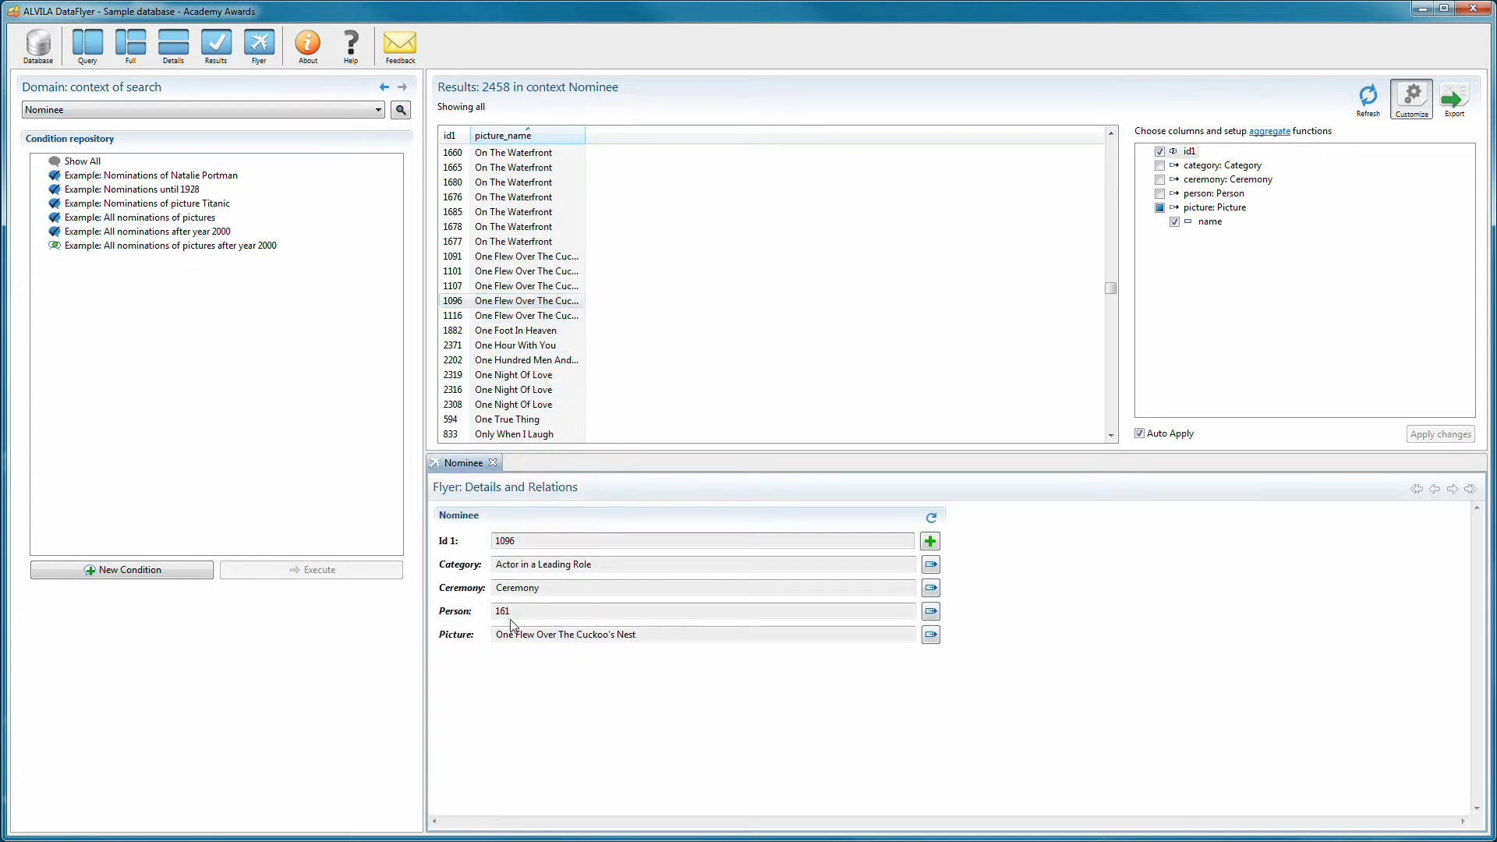
double_click(510, 612)
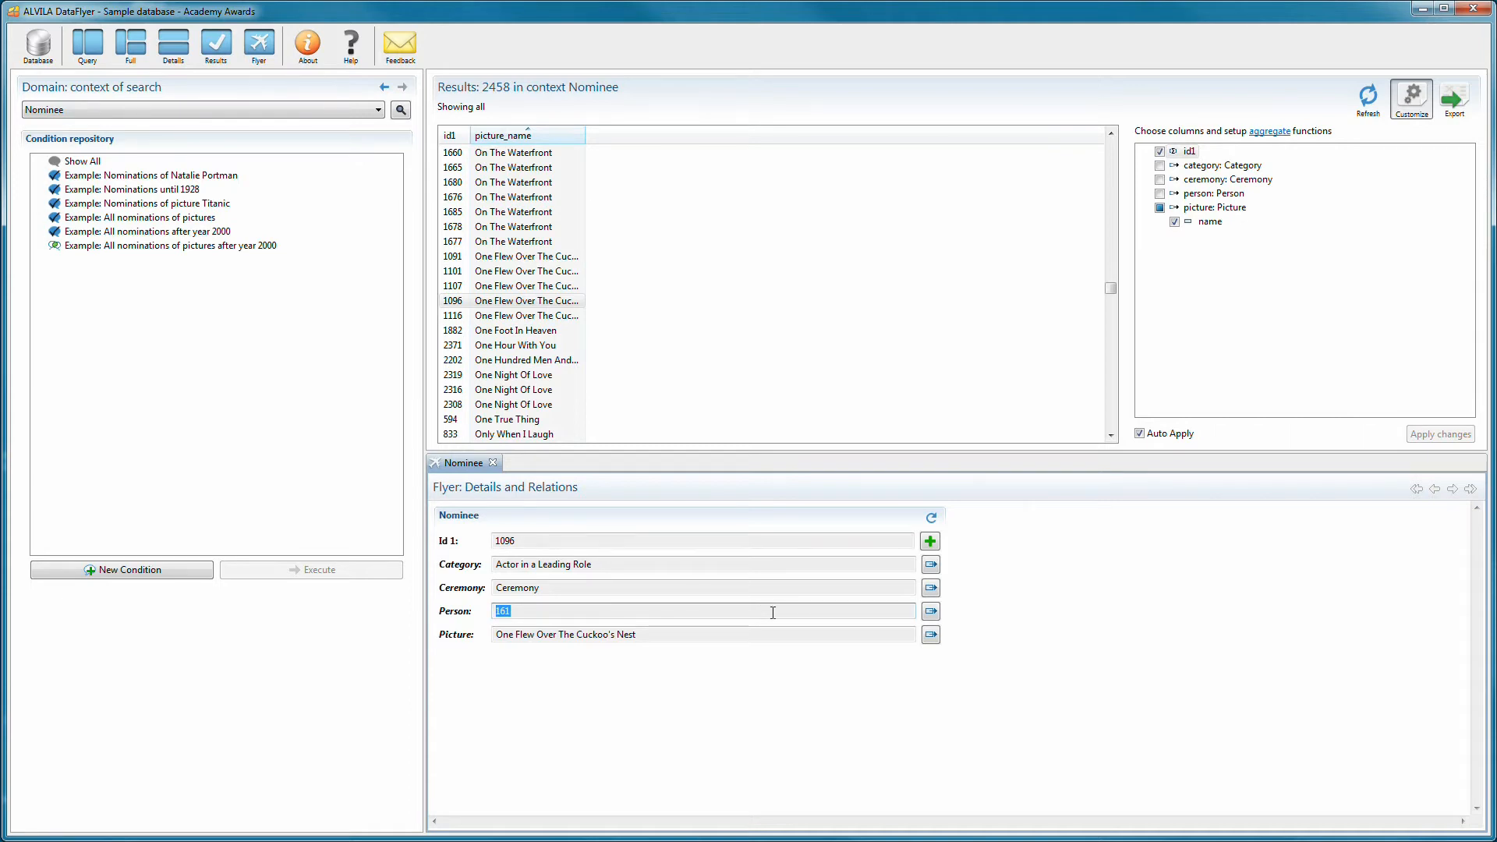
click(931, 611)
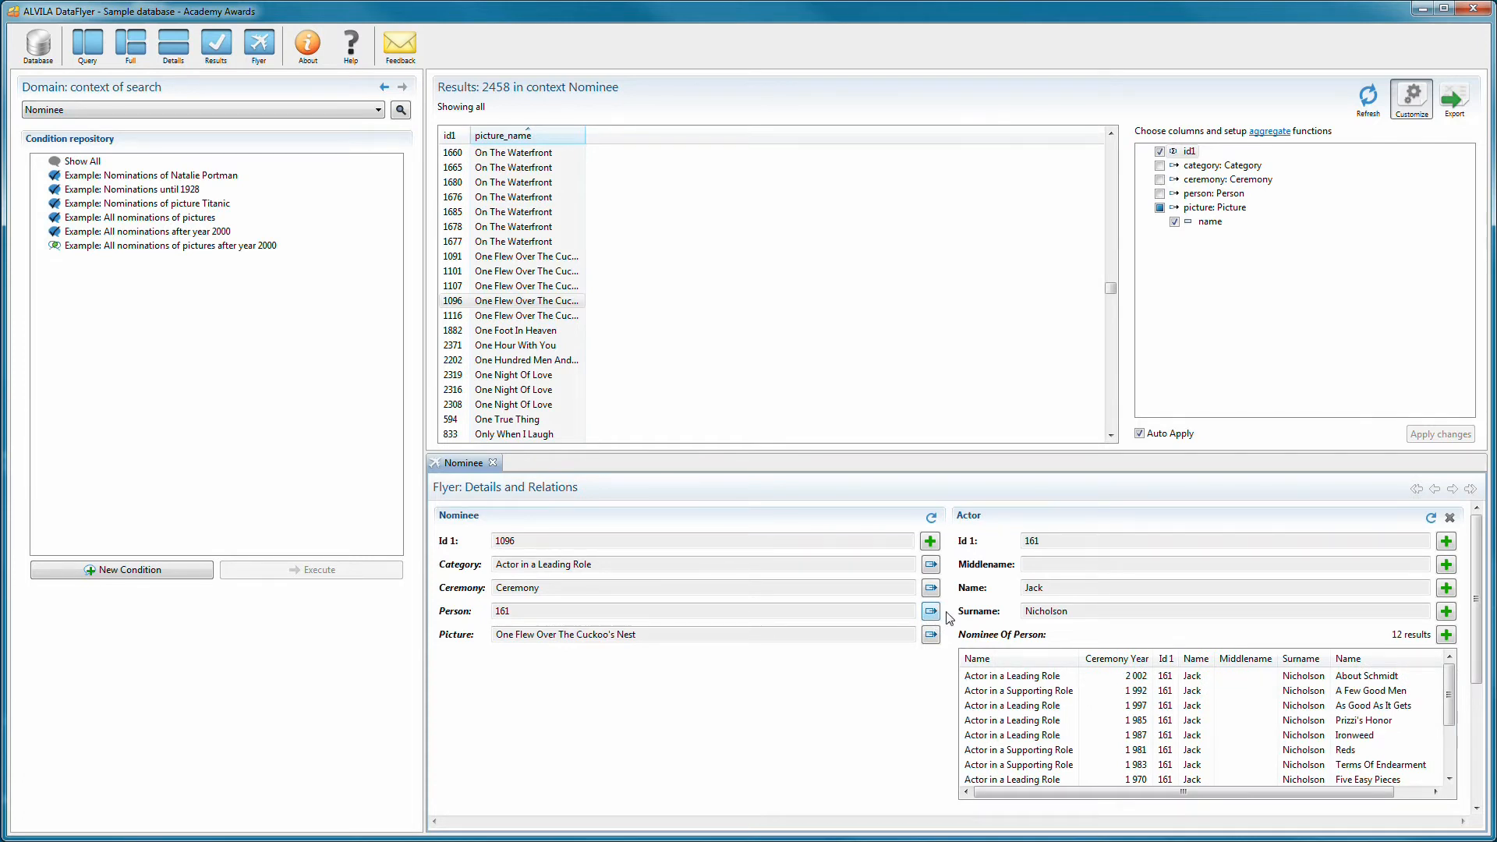
click(1089, 615)
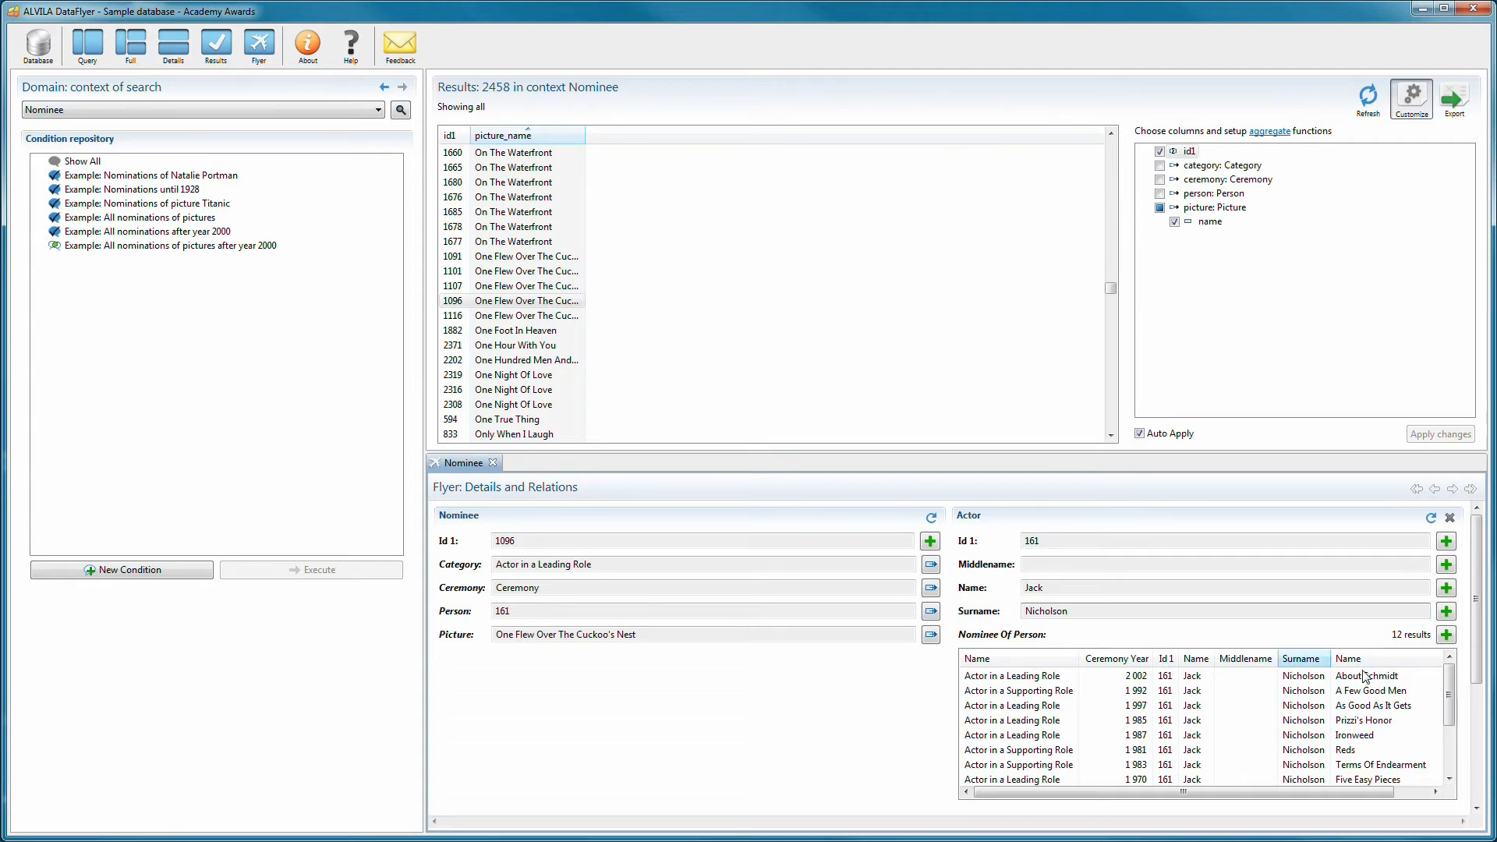
Open the Chinatown nomination from the actor's nominations and follow its relation to the picture
drag(1453, 698, 1458, 733)
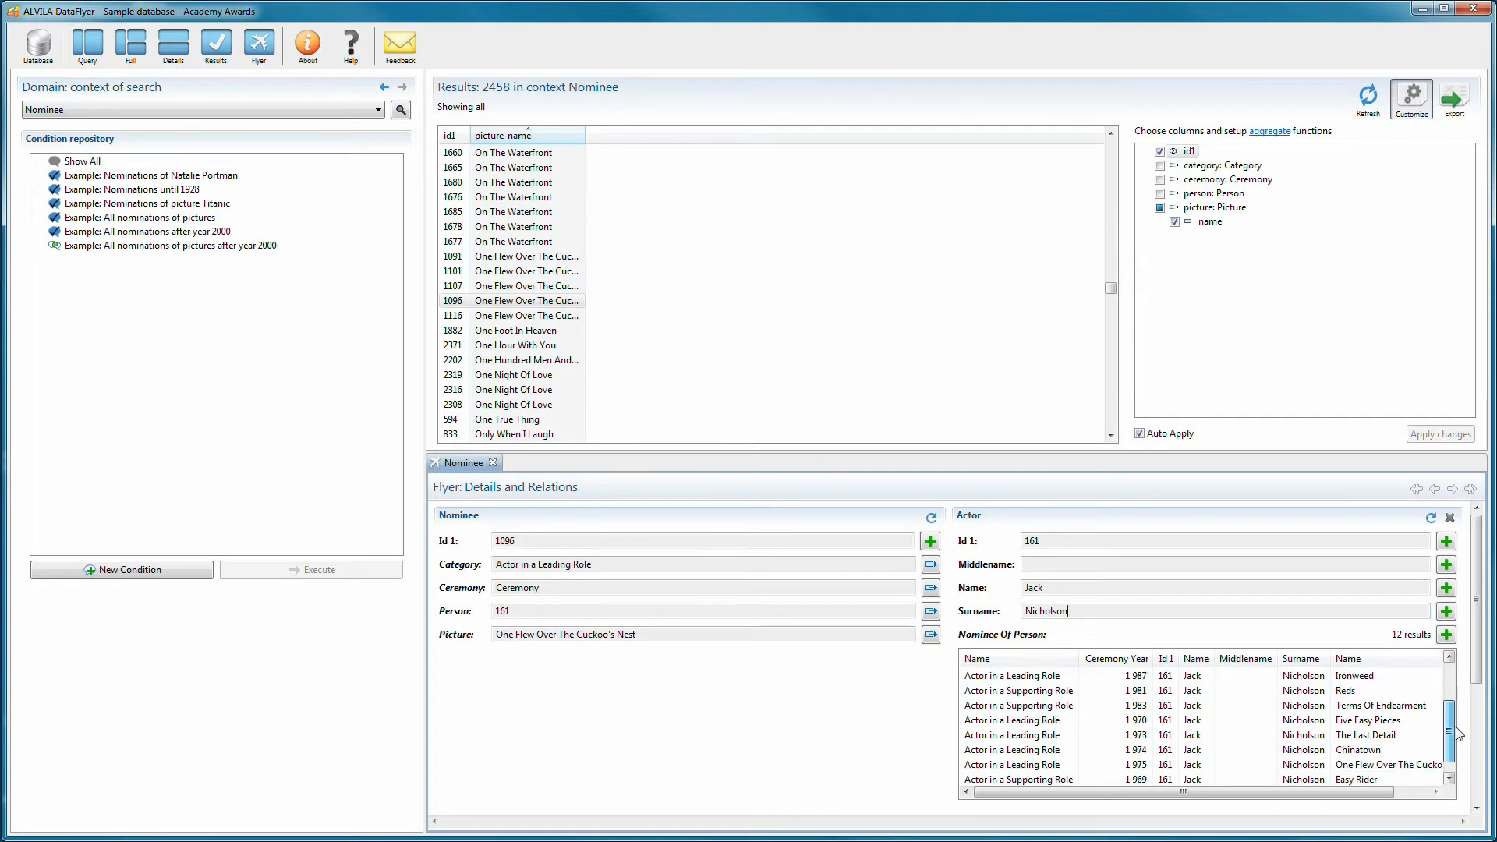
click(1147, 752)
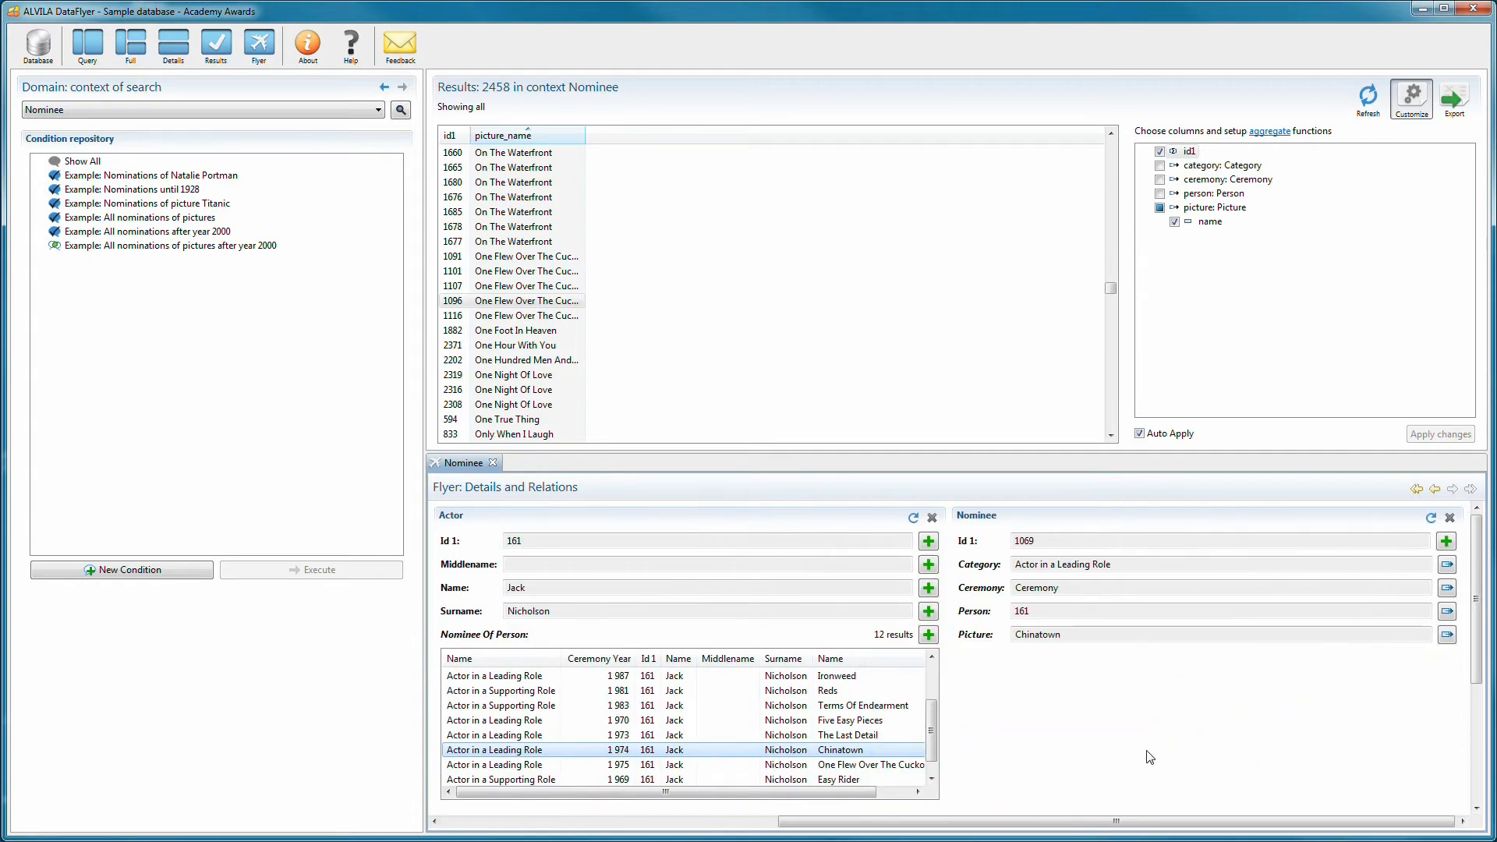
click(1447, 635)
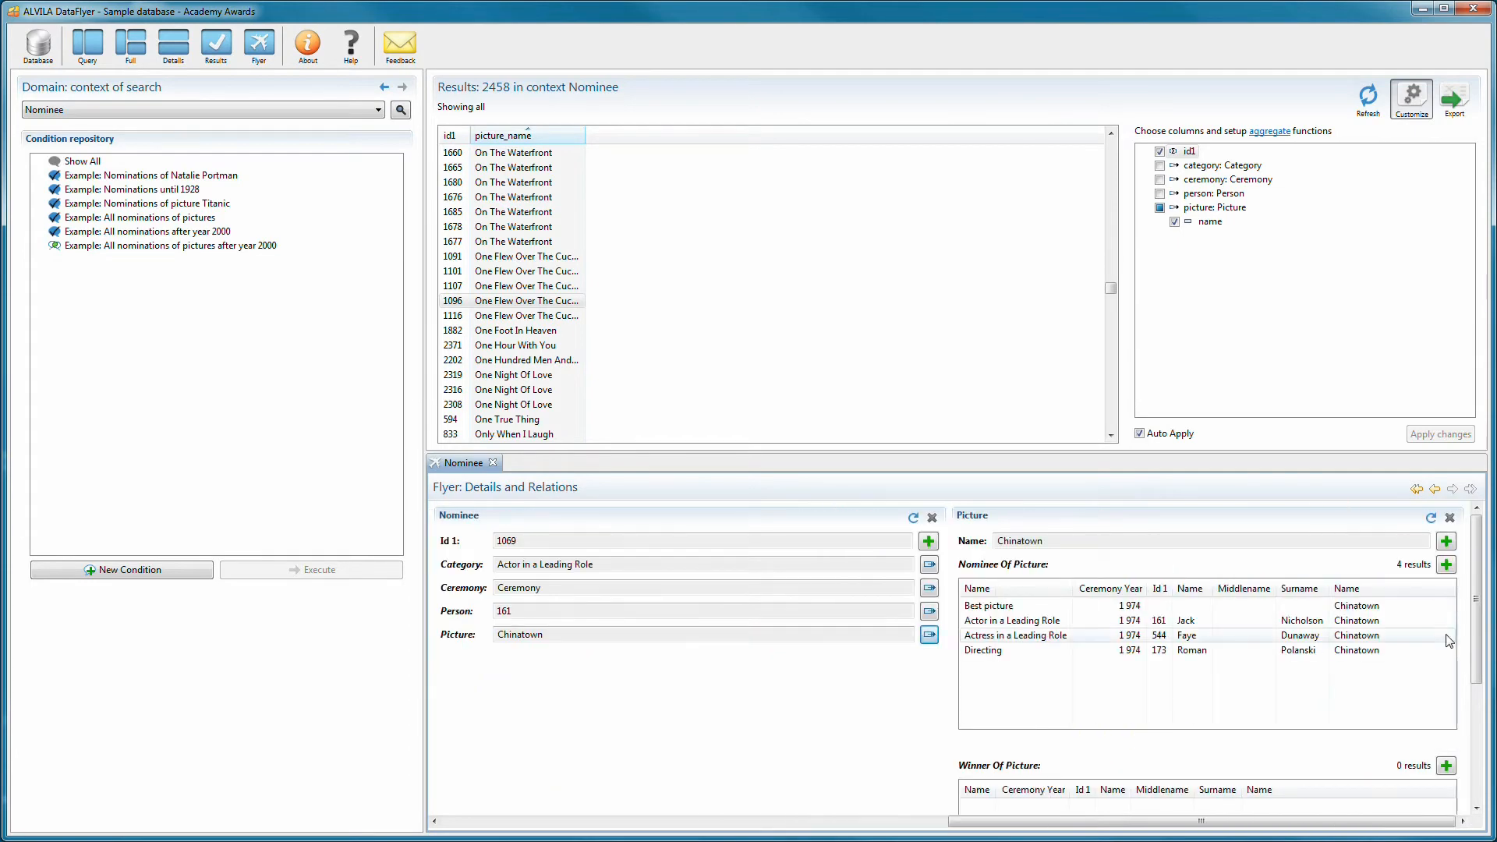
Look at Chinatown's leading actor and Directing nominations, and follow the Directing one to its person's details
click(1284, 622)
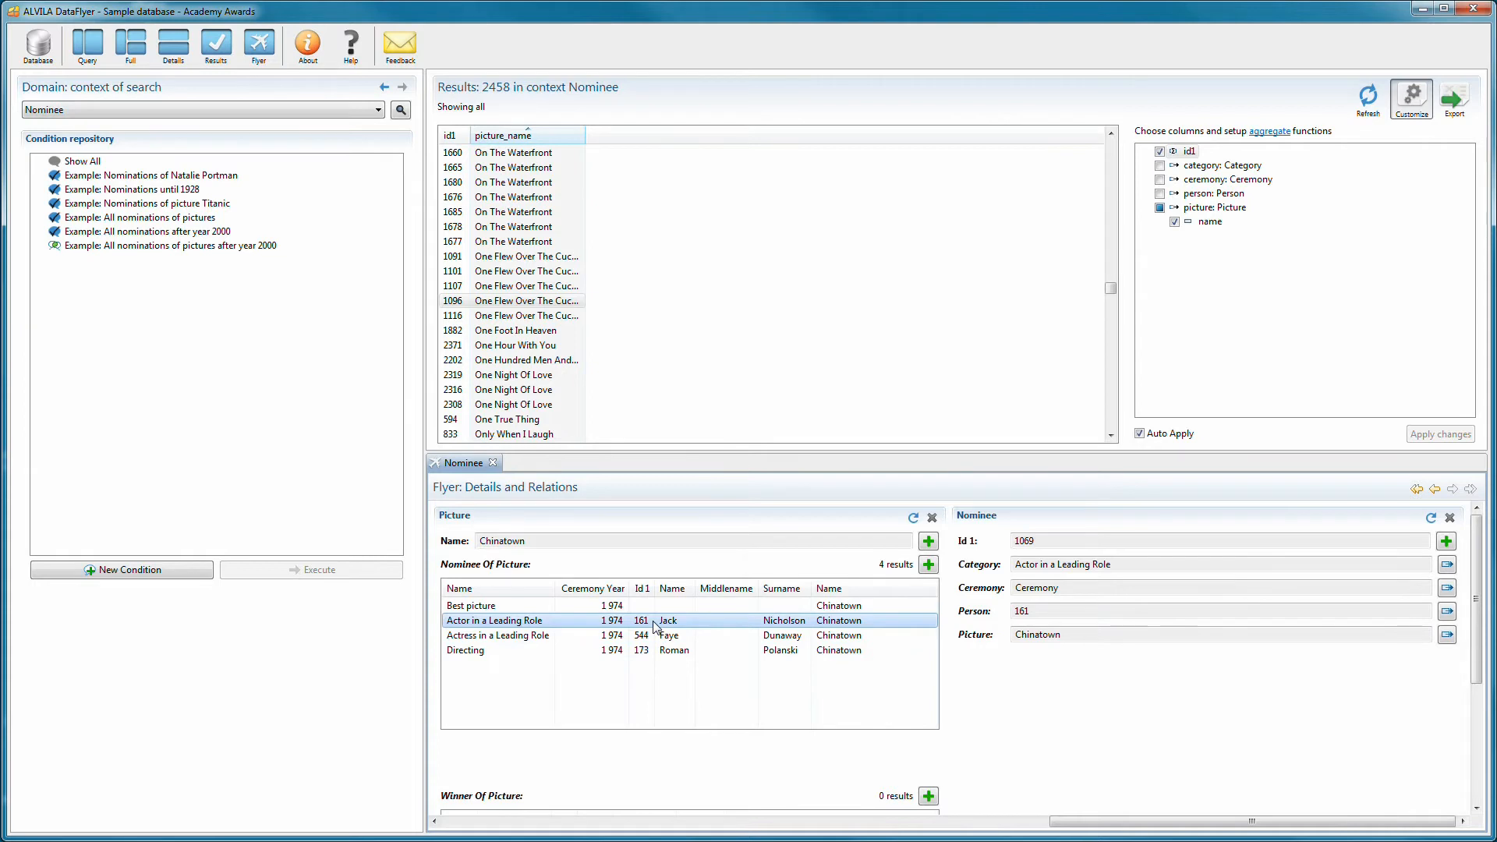
click(646, 652)
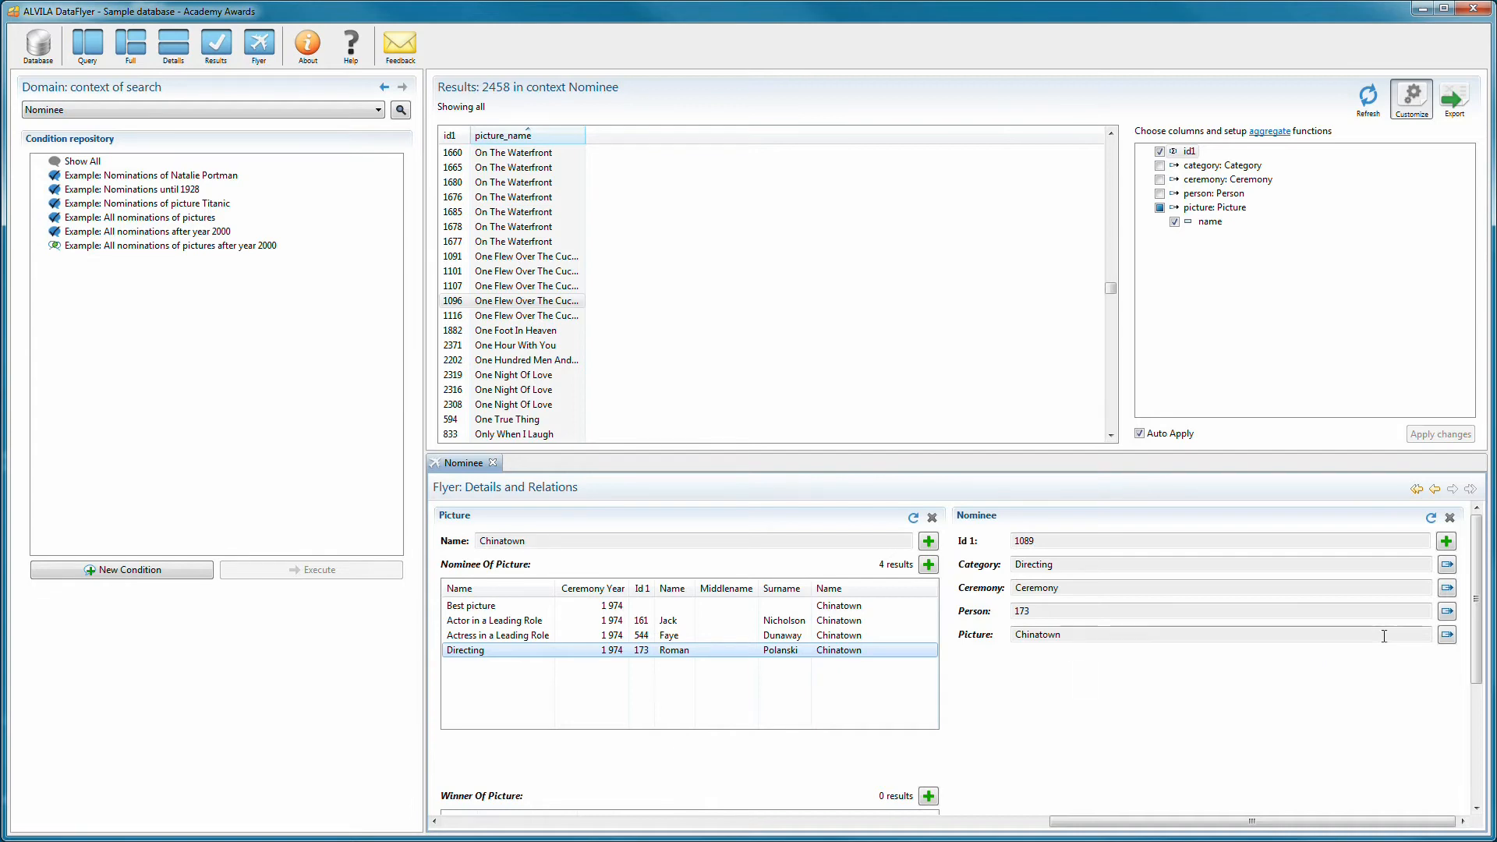
click(1447, 613)
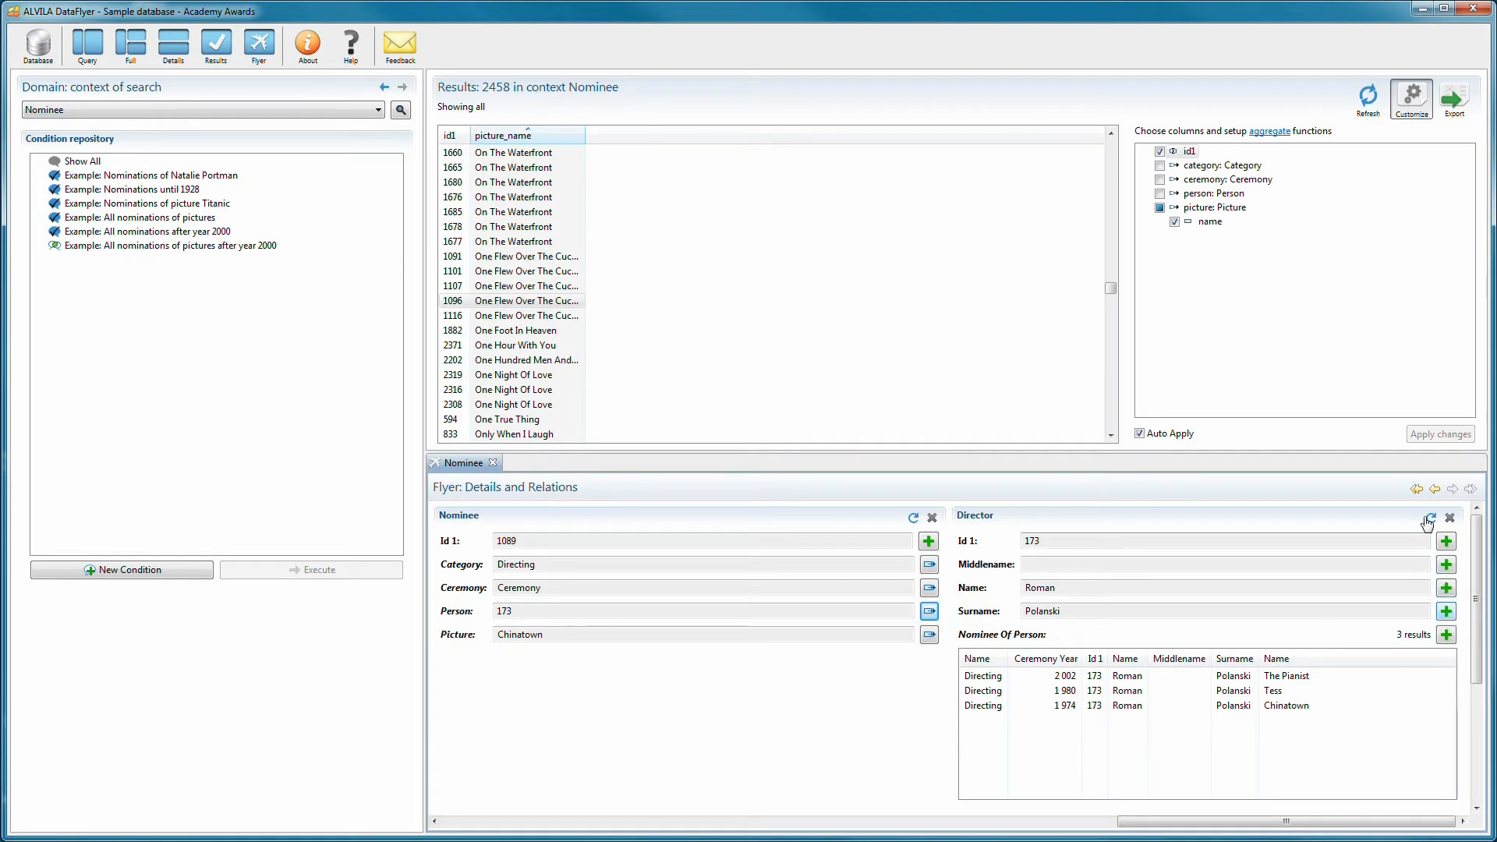
Return to the first record in the flyer and use the actor's surname Nicholson as an Equal condition with full path
click(1417, 489)
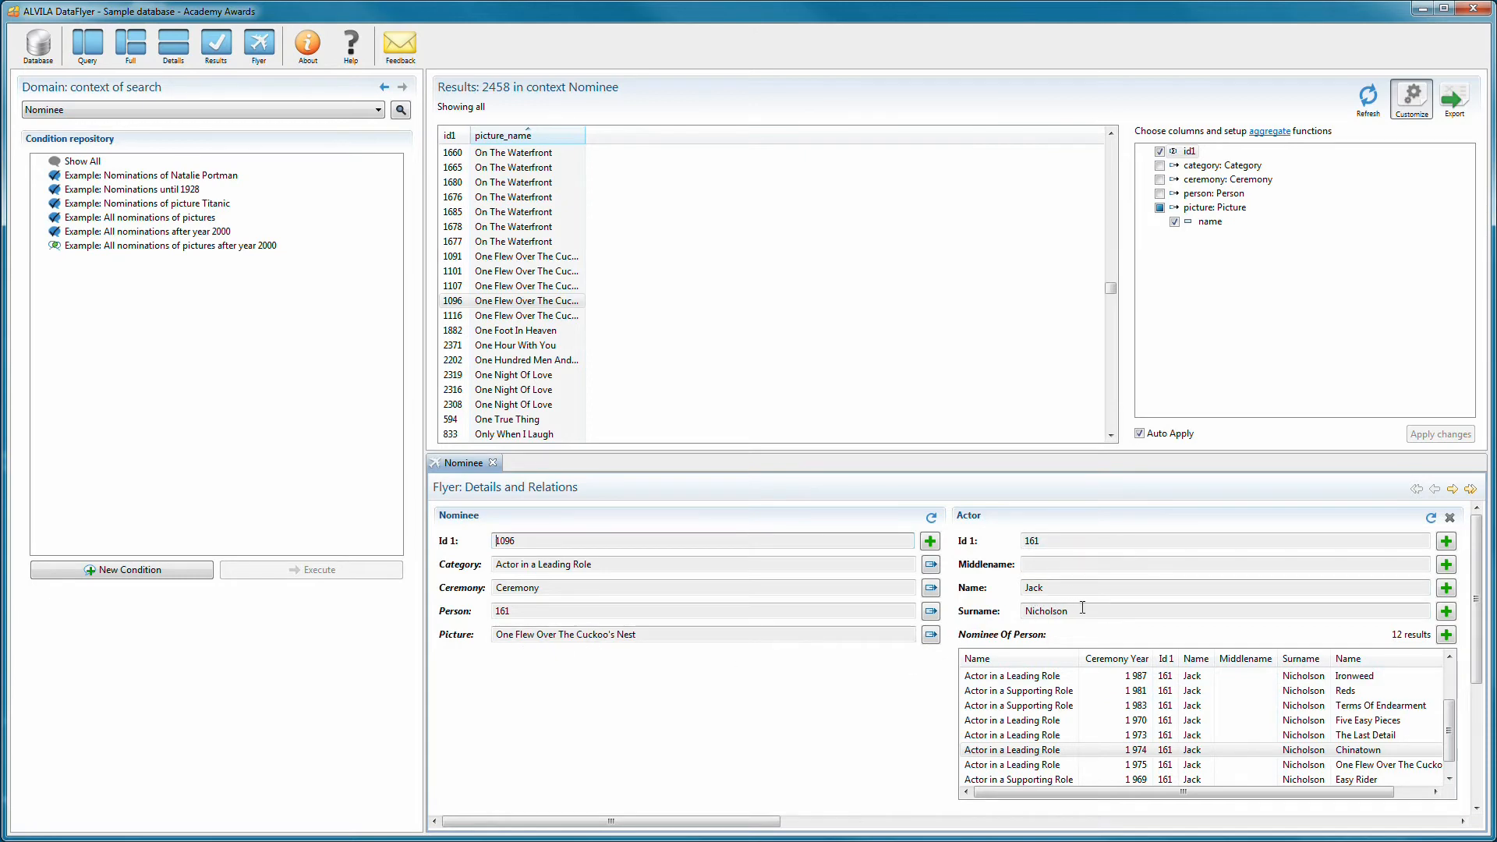
click(1447, 612)
mouse_move(1395, 639)
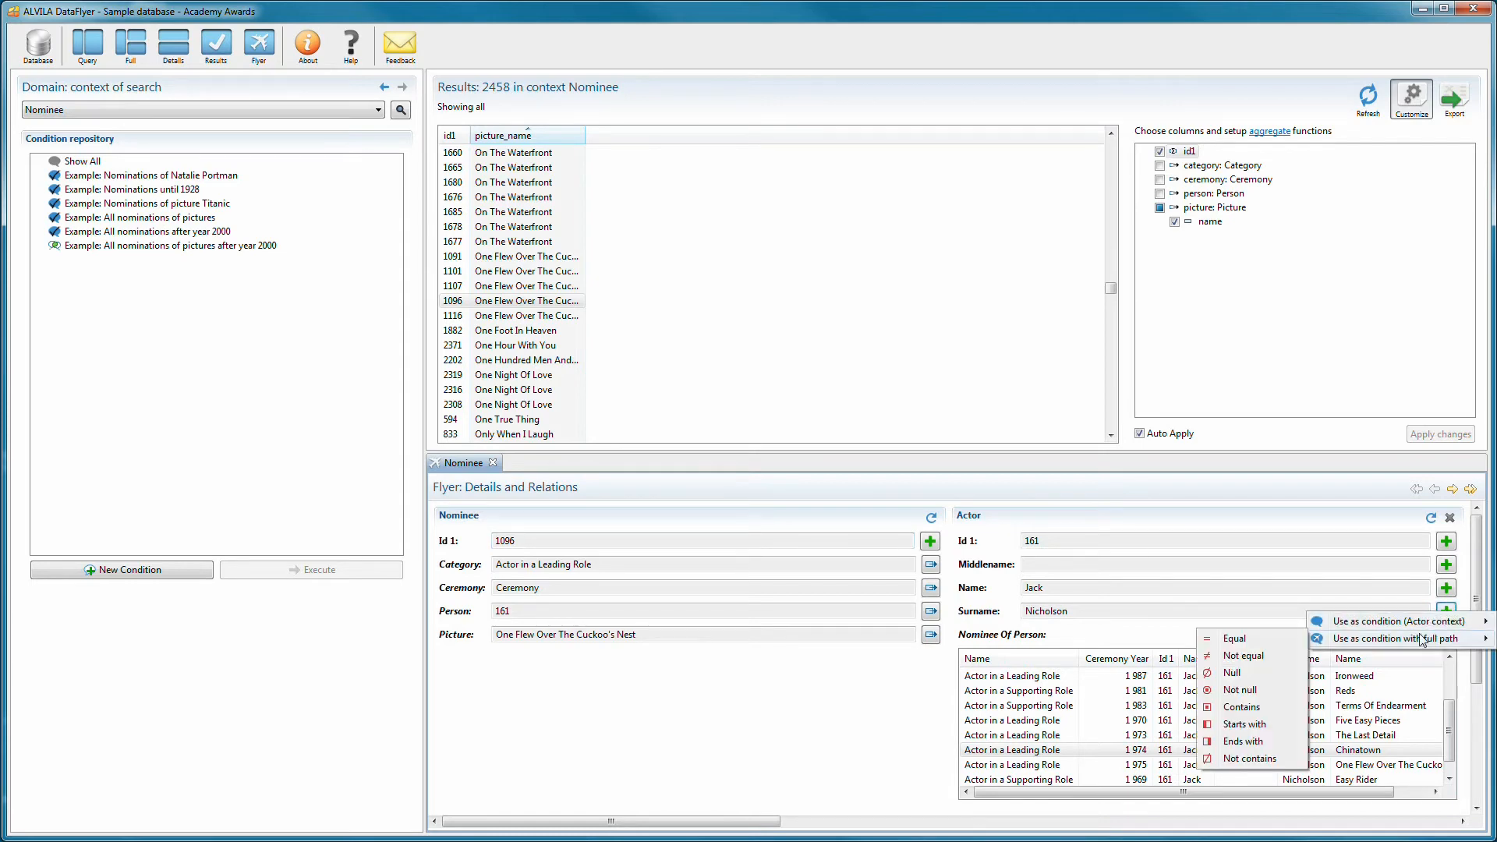
click(1239, 639)
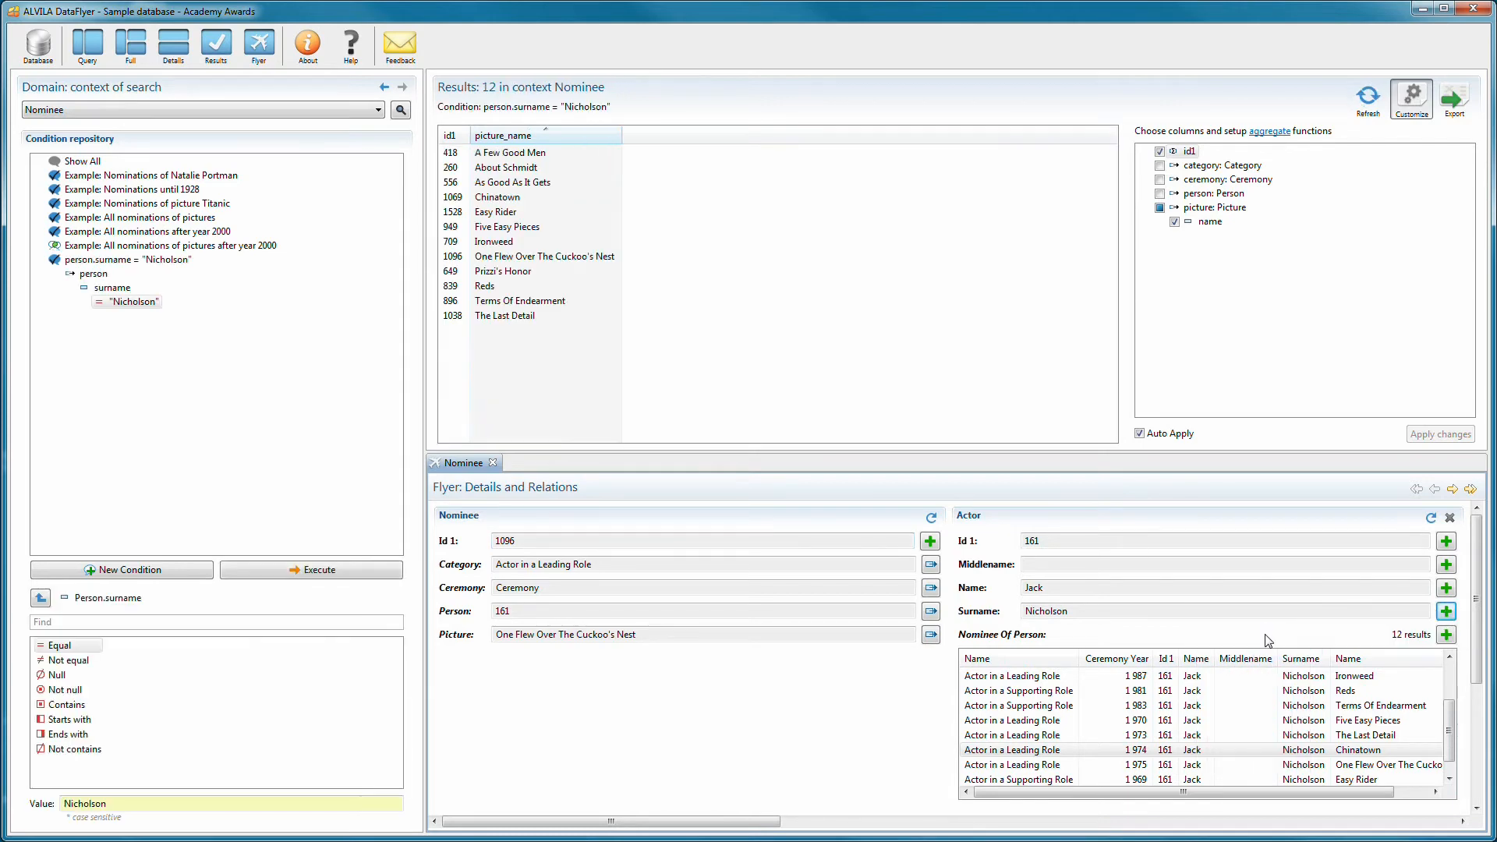
click(151, 262)
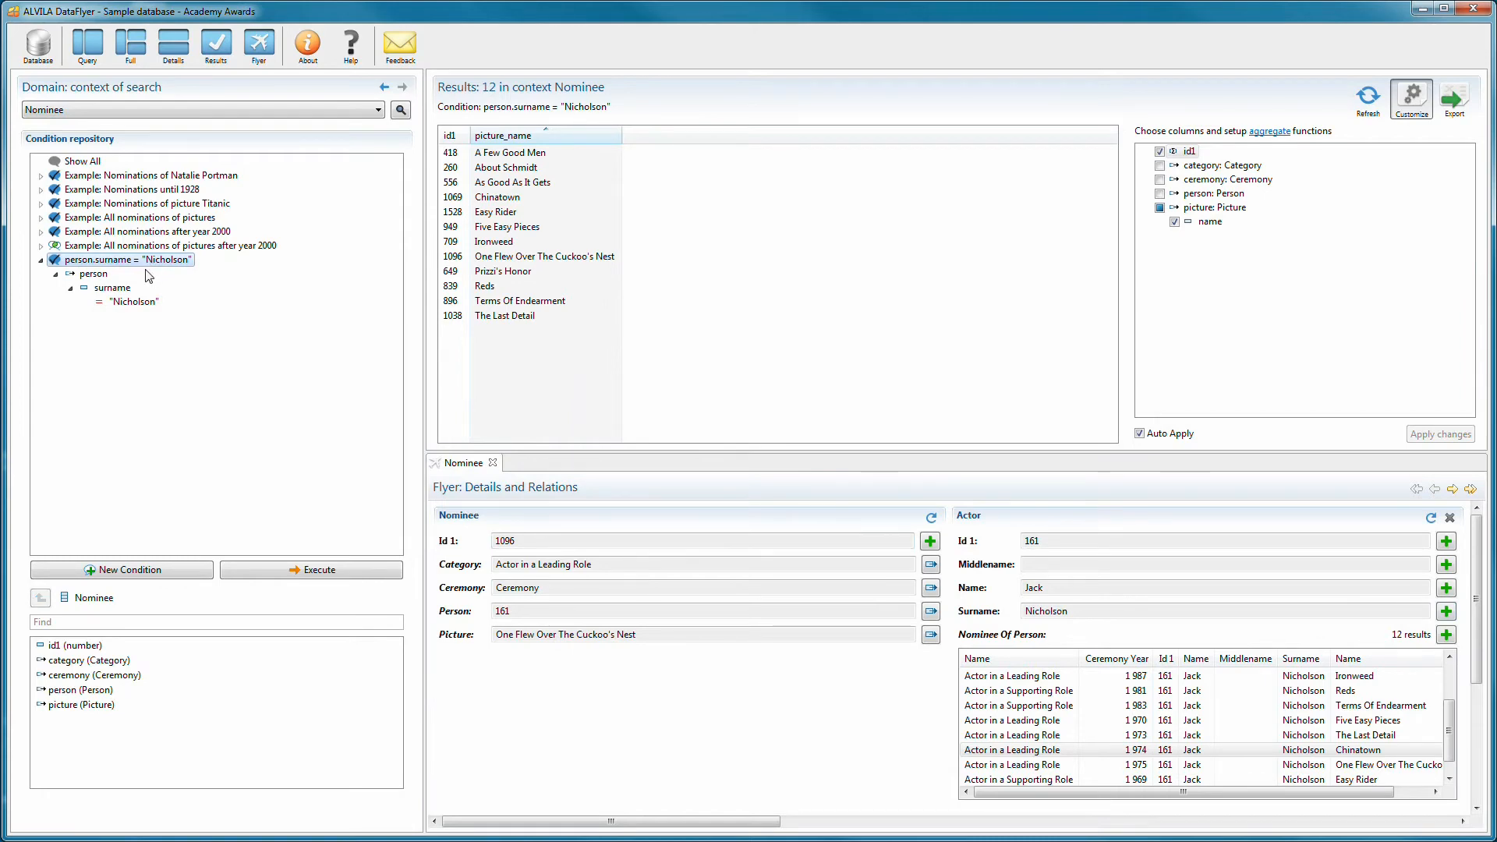
click(643, 581)
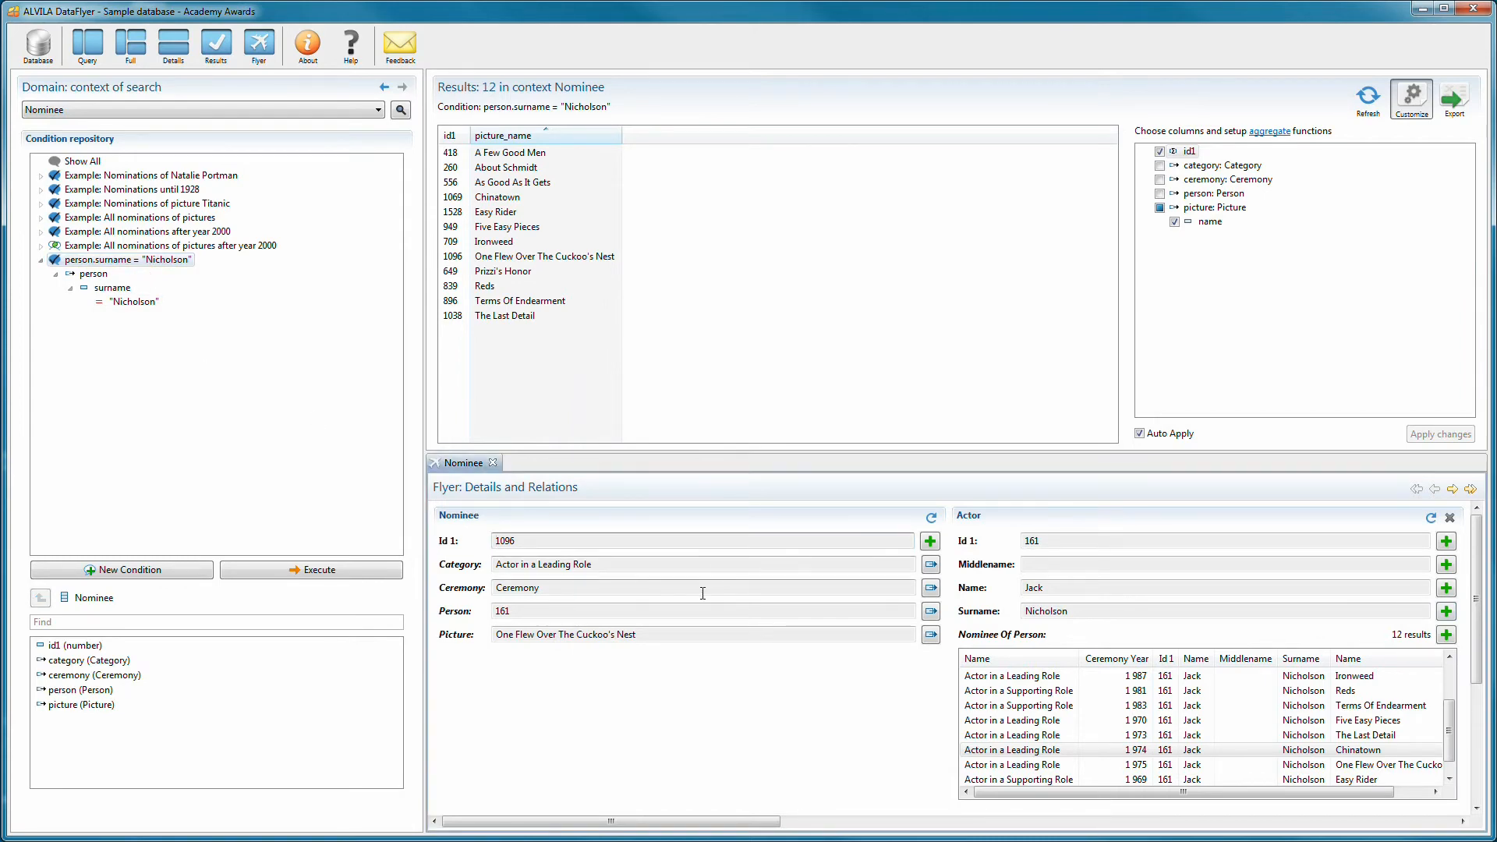
Open the nominee's ceremony and use its year as a full-path Between condition ranging from 1970 to 1980
click(931, 588)
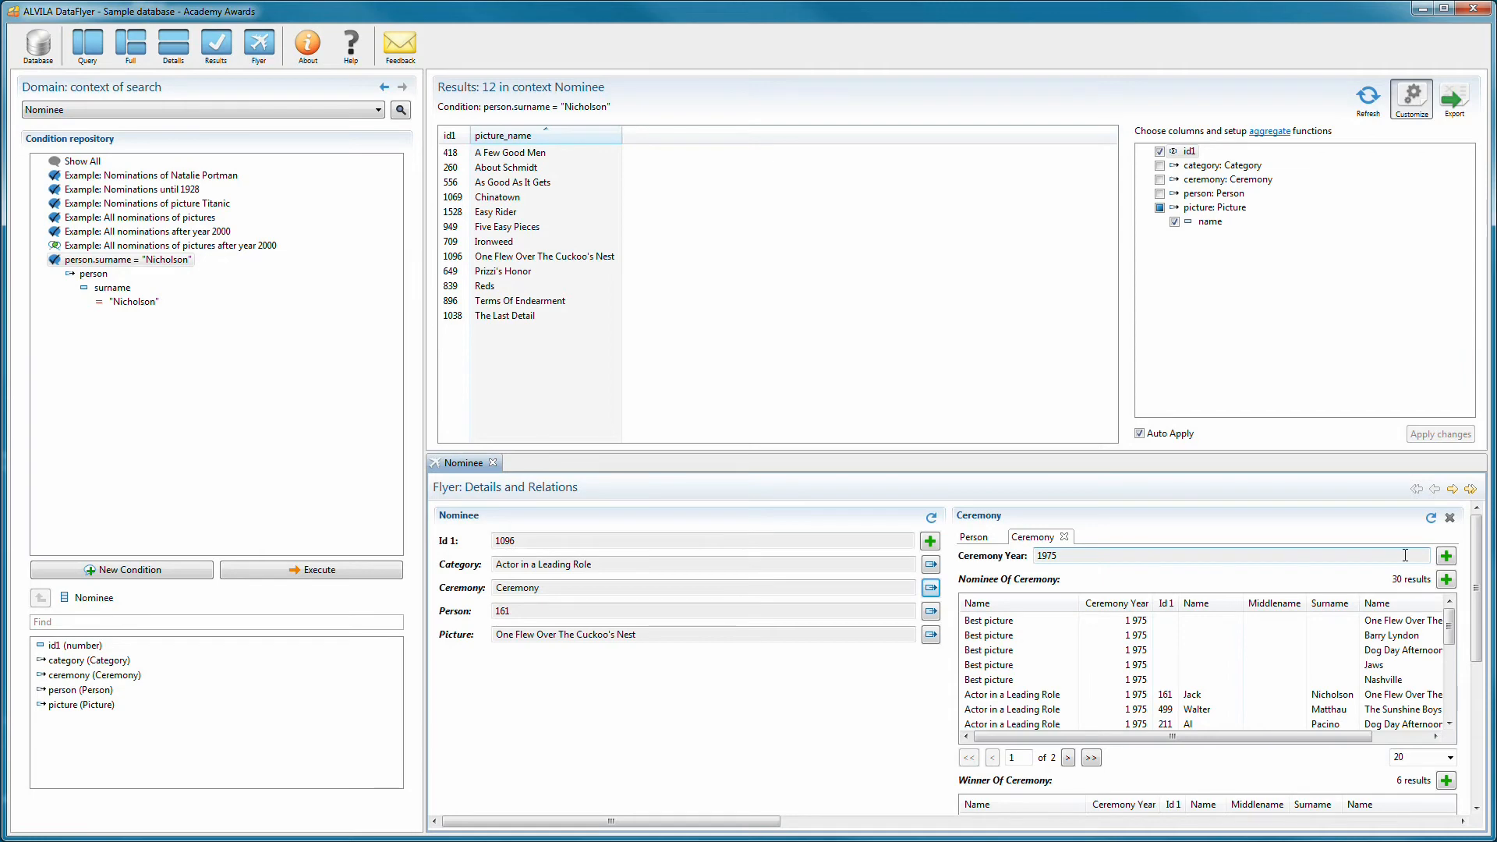
click(1446, 556)
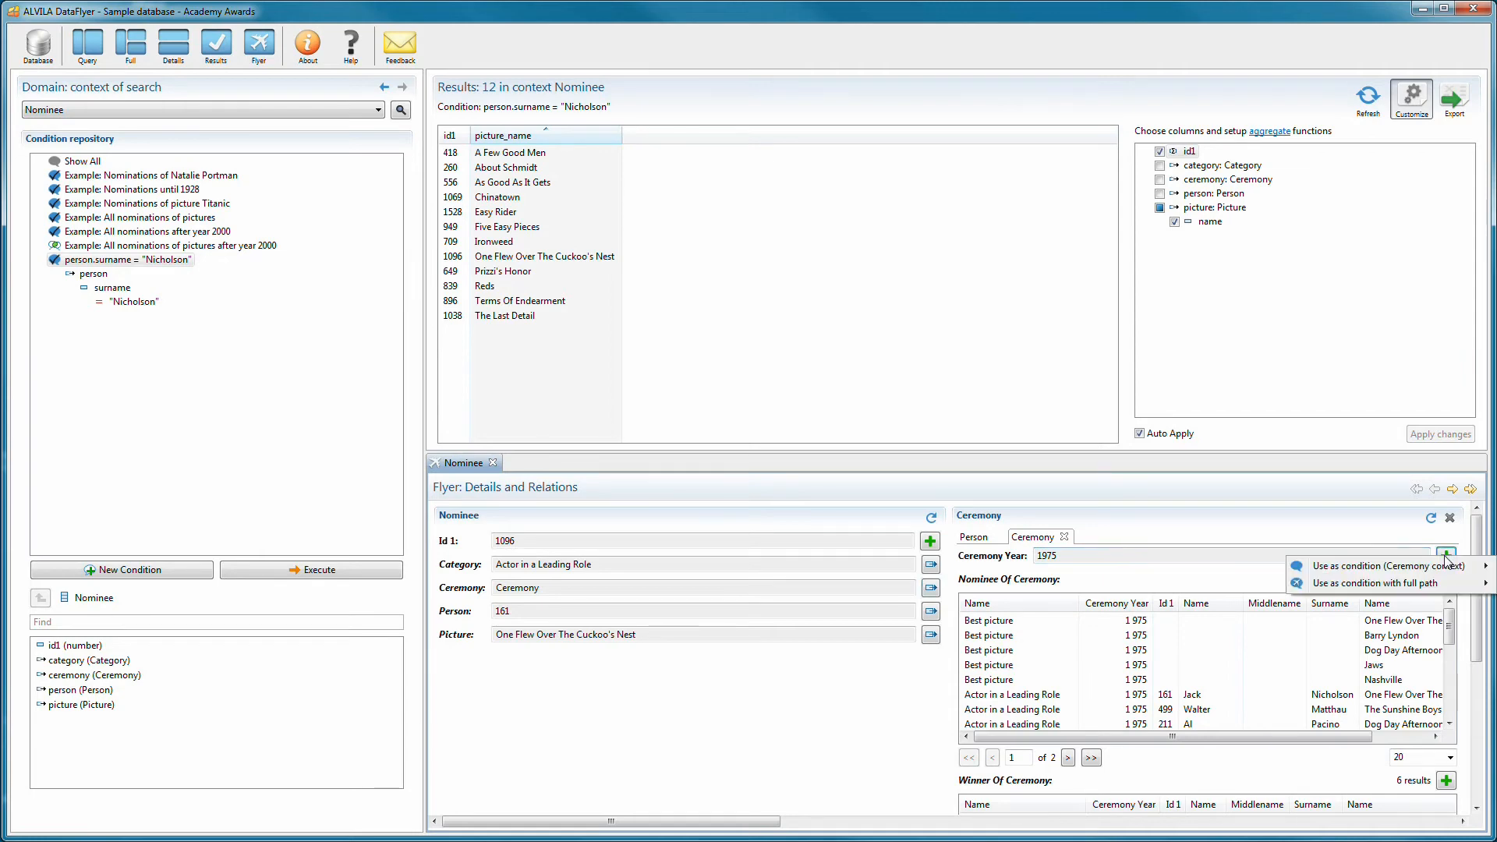
mouse_move(1417, 586)
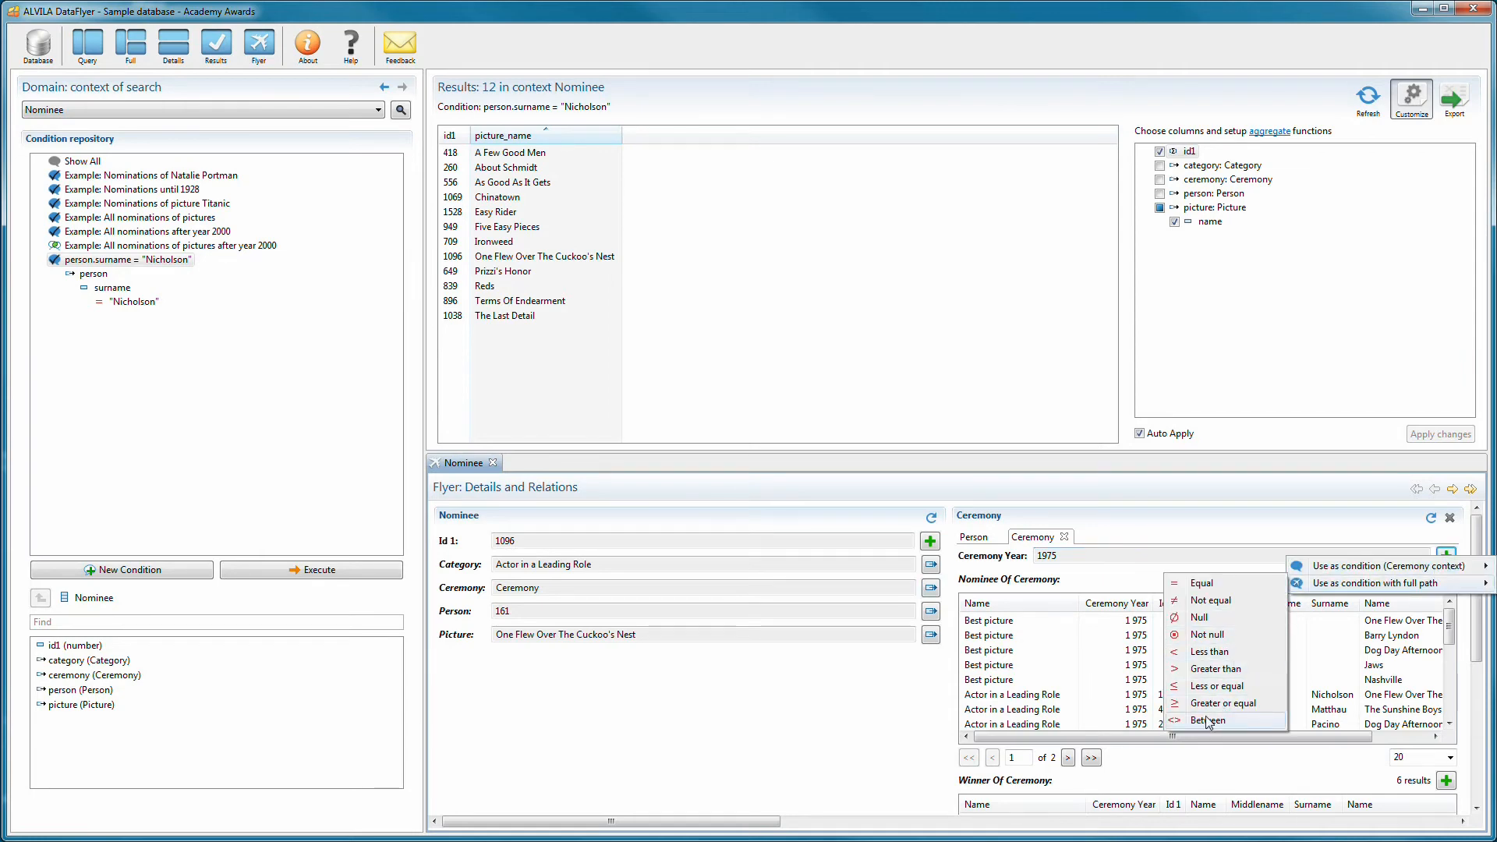
click(1232, 722)
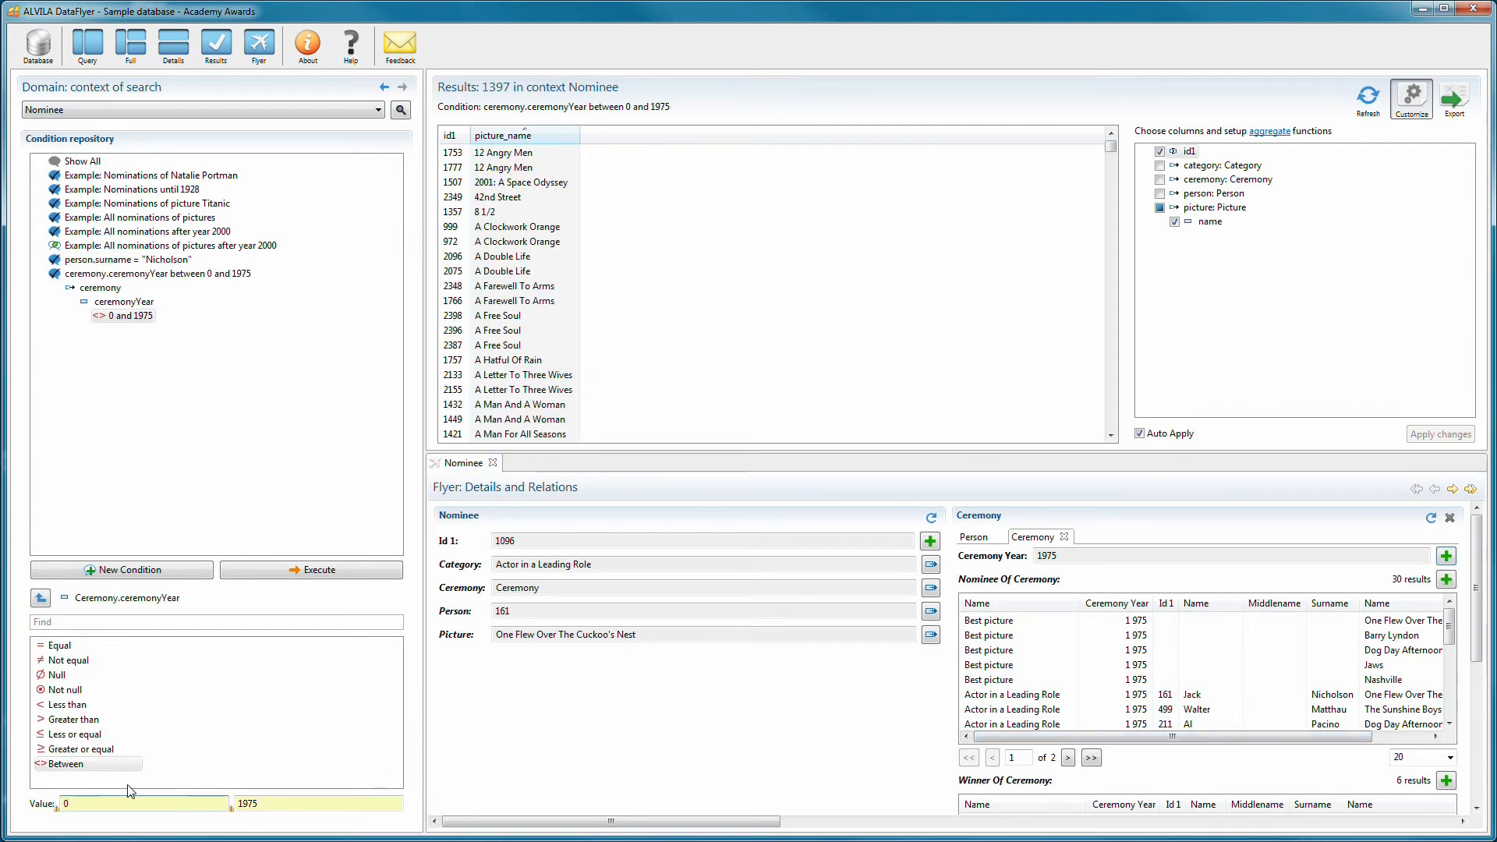
text(197)
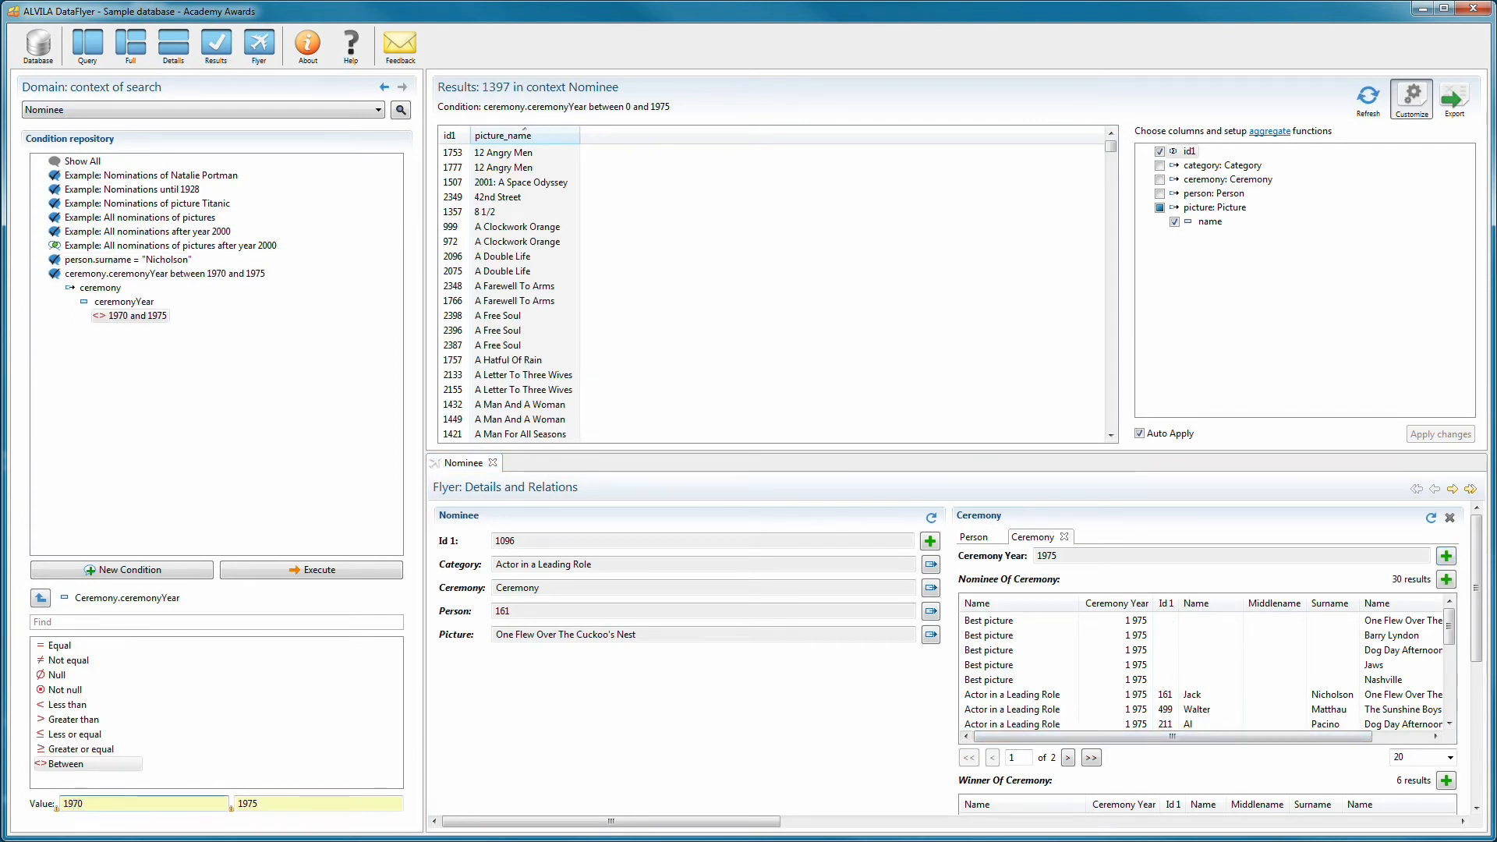
click(259, 803)
key(BackSpace)
key(BackSpace)
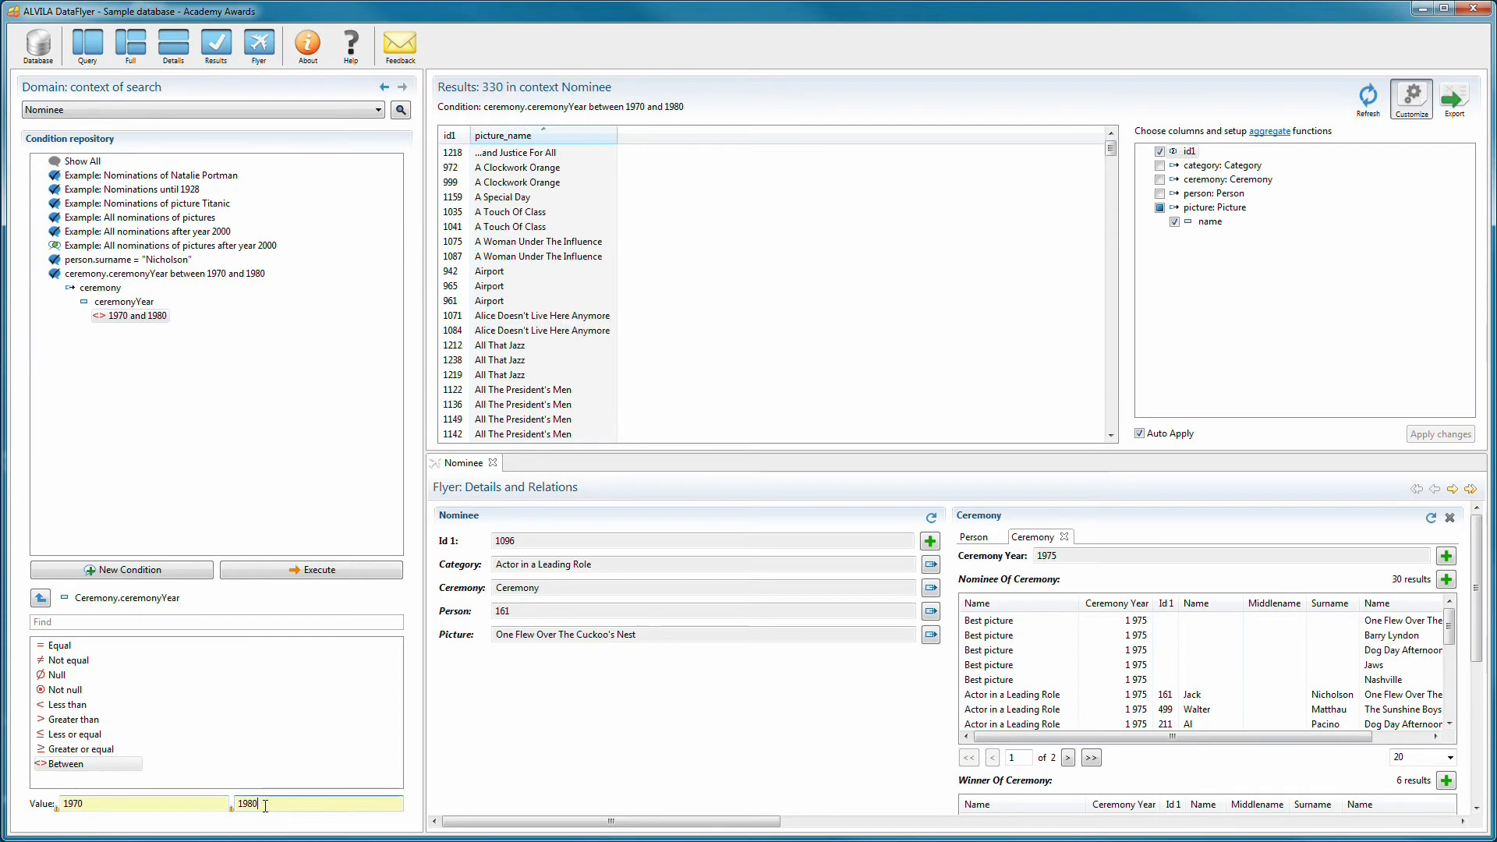
Show the results of the surname condition, followed by those of the ceremony year condition
click(145, 263)
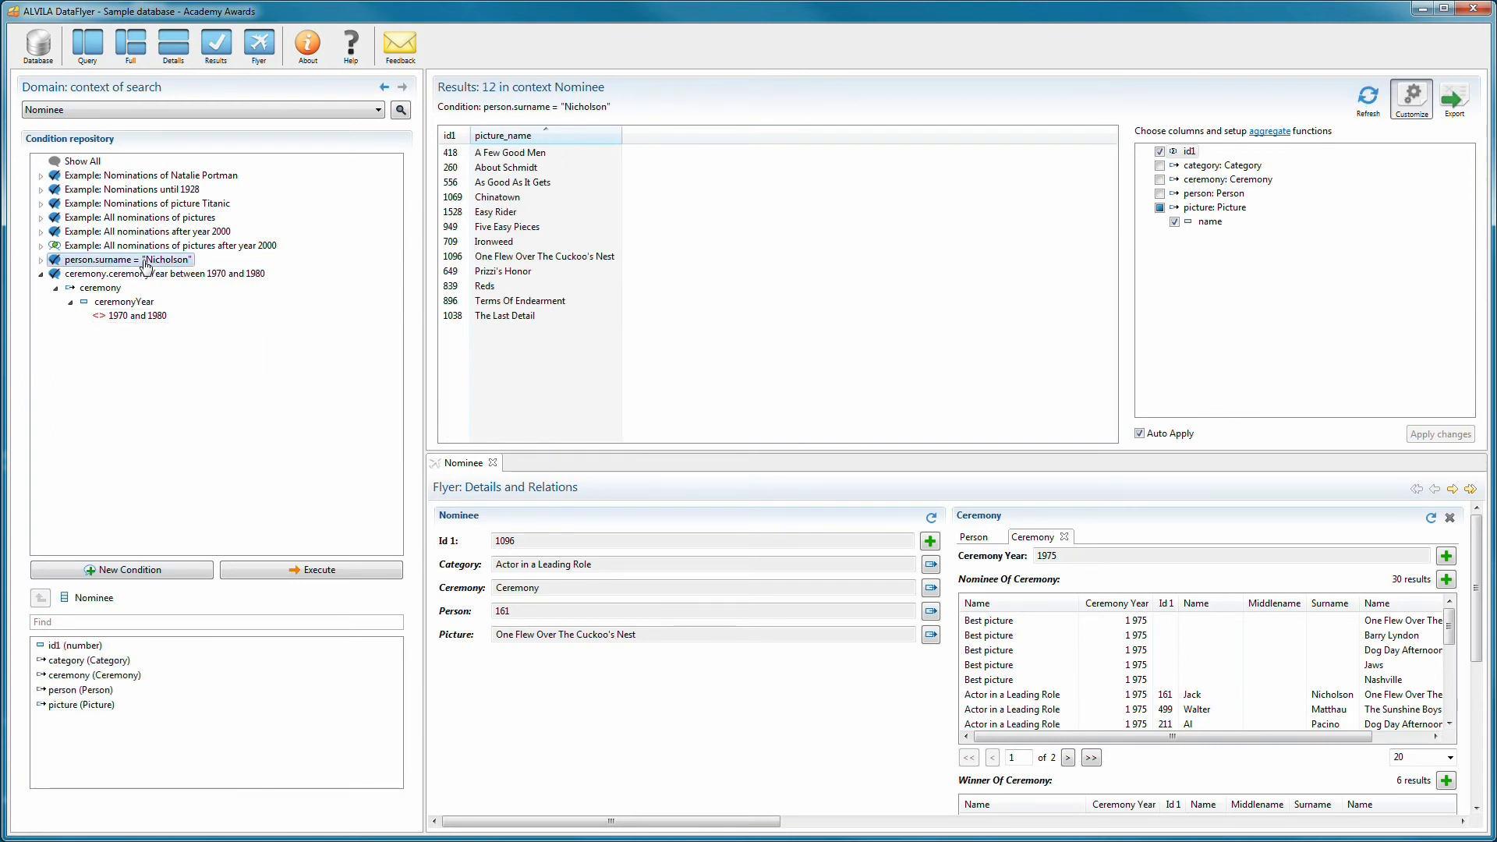
click(137, 277)
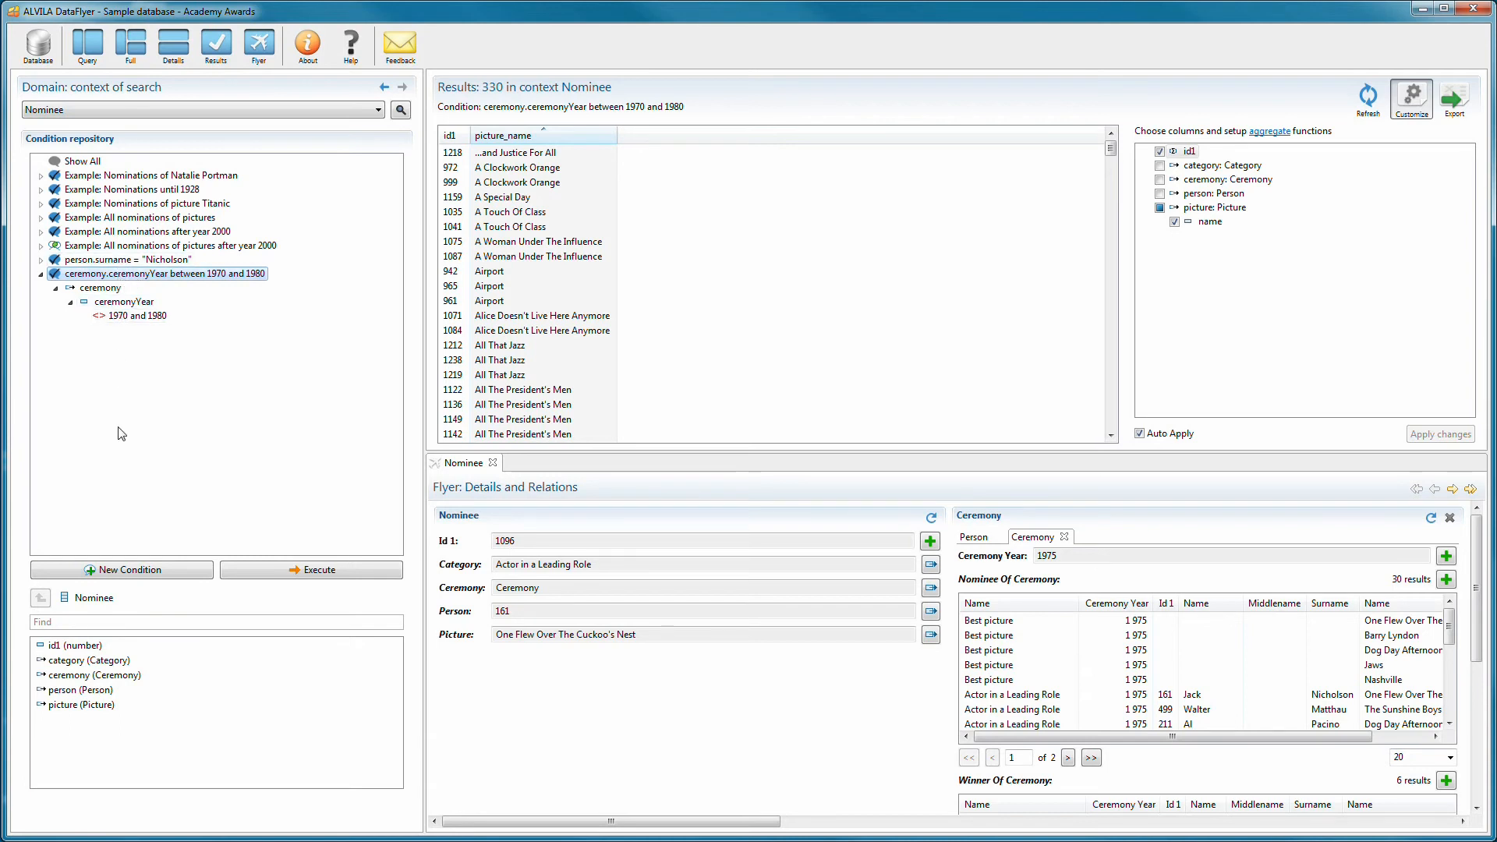
Create a composite INTERSECT condition combining the Nicholson surname condition with the 1970 to 1980 ceremony year condition
click(146, 570)
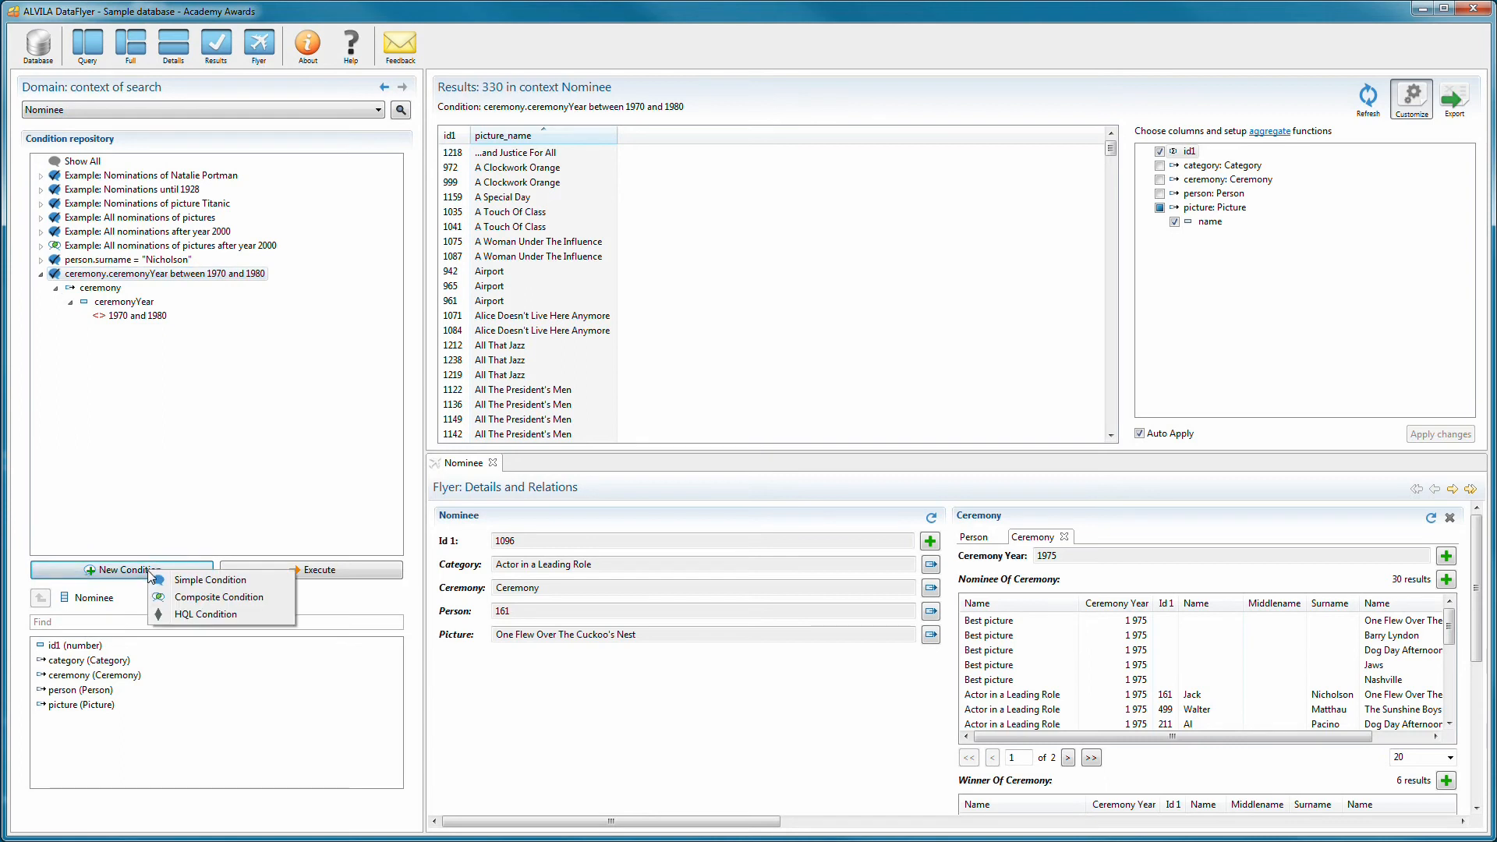
click(198, 607)
drag(68, 598, 78, 654)
click(195, 744)
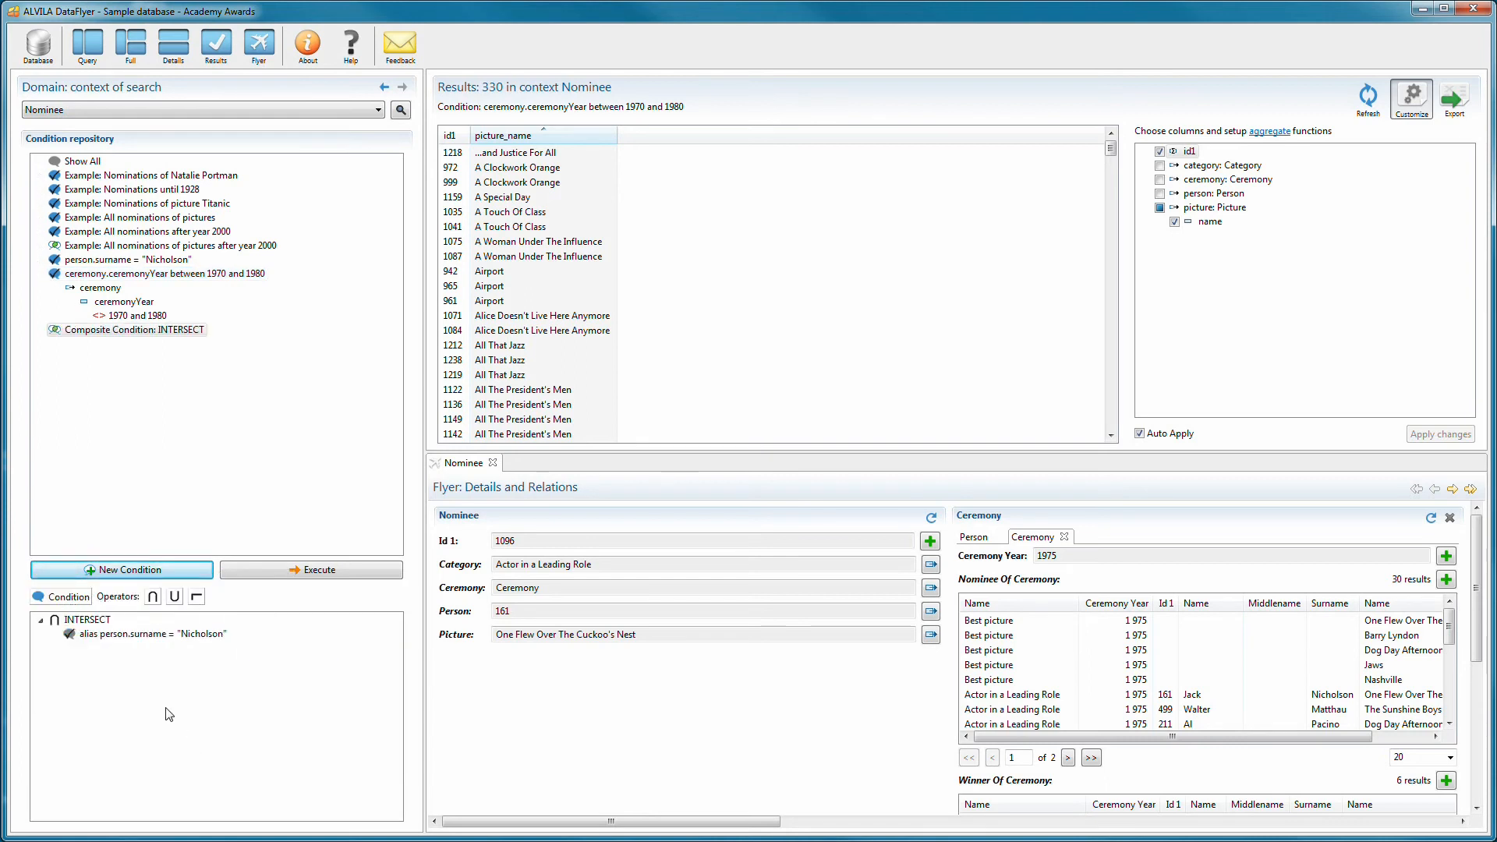
drag(69, 598, 75, 692)
click(195, 784)
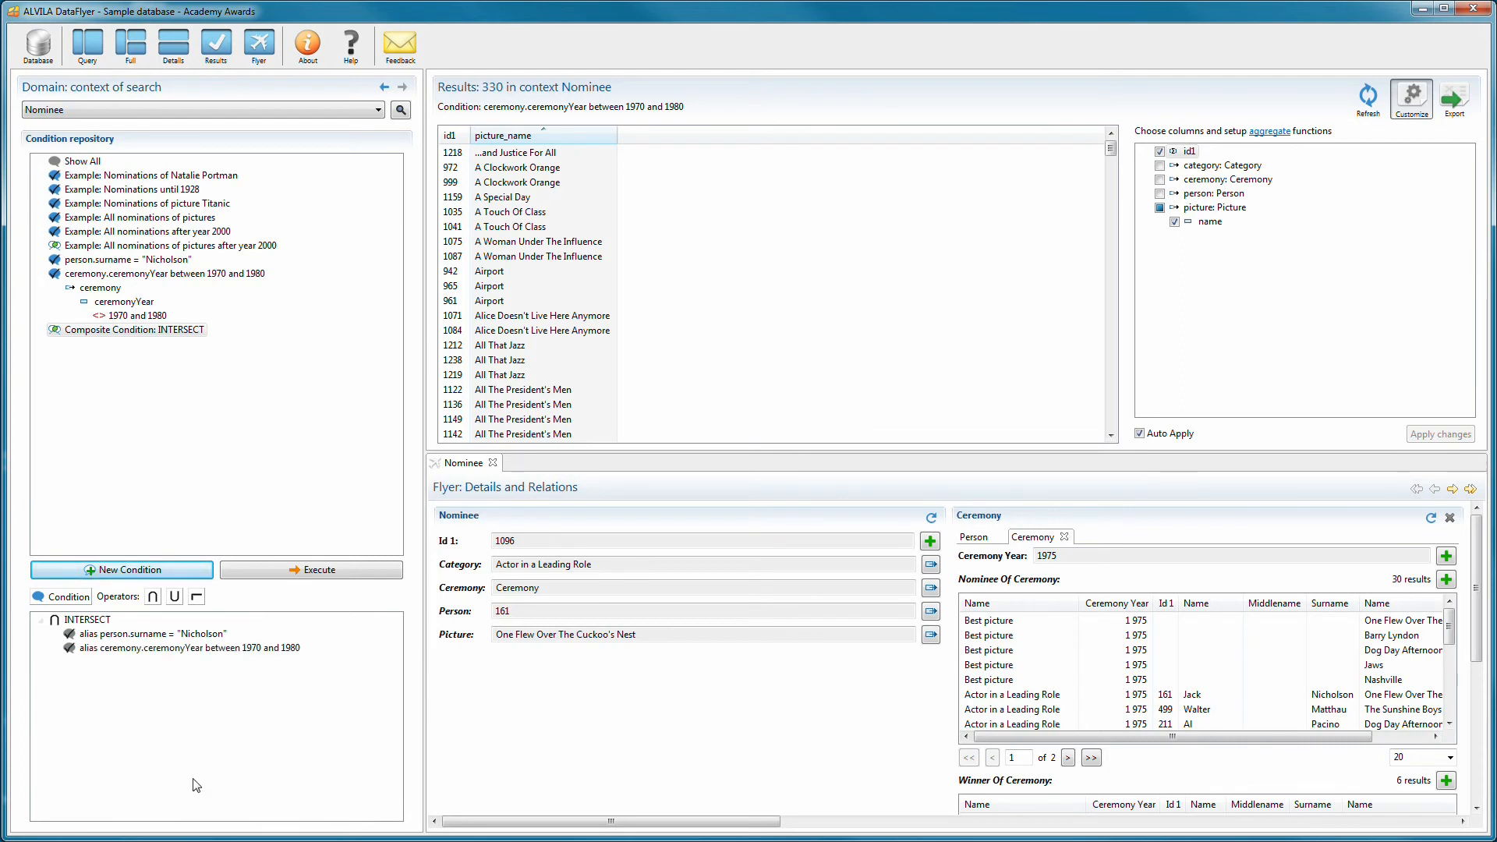
Show the results of the composite INTERSECT condition and open the details of the Chinatown nomination
click(117, 332)
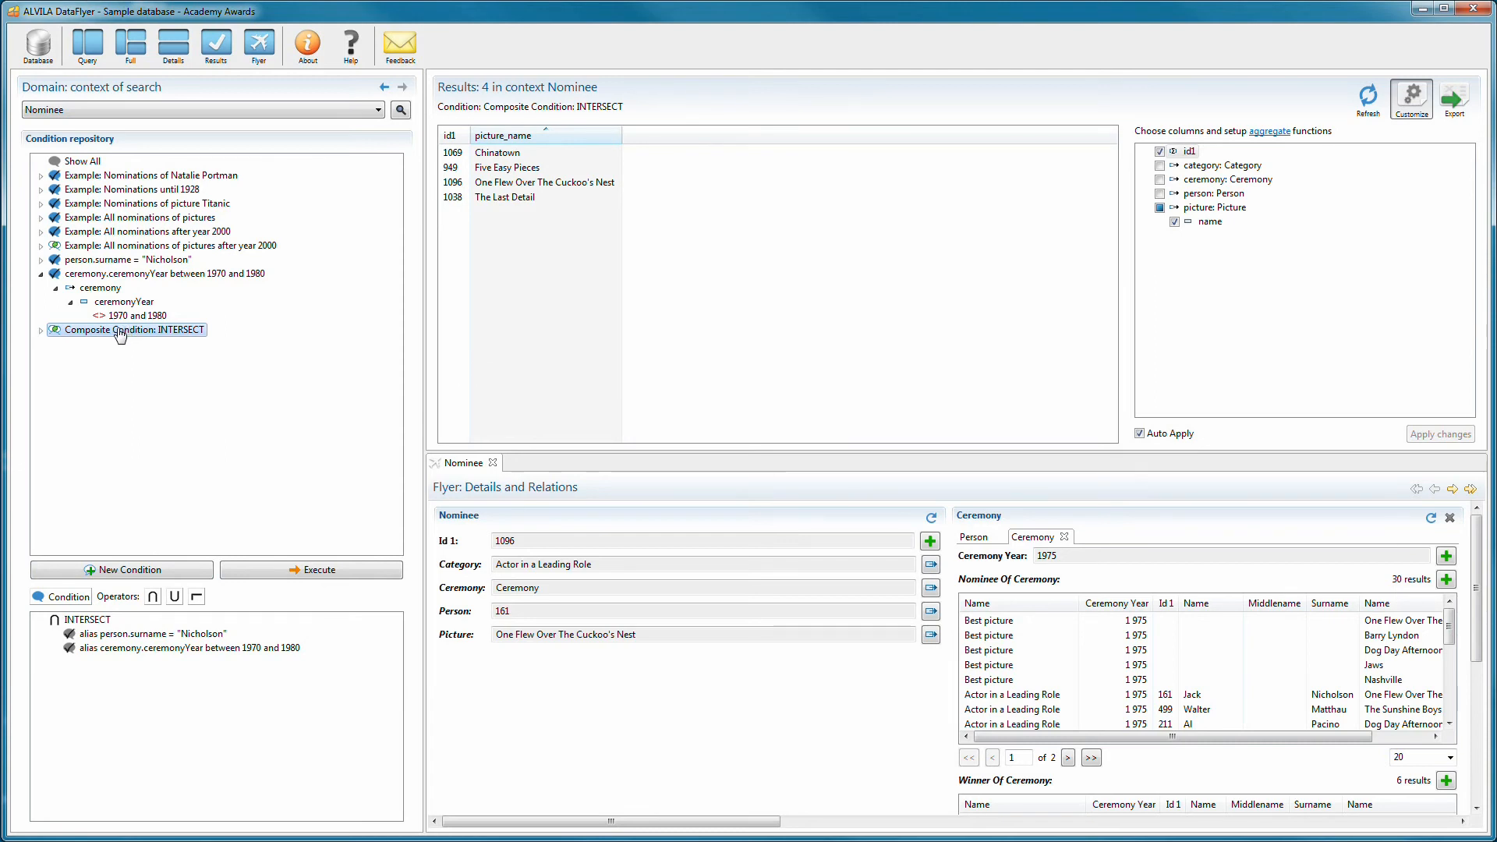
click(497, 153)
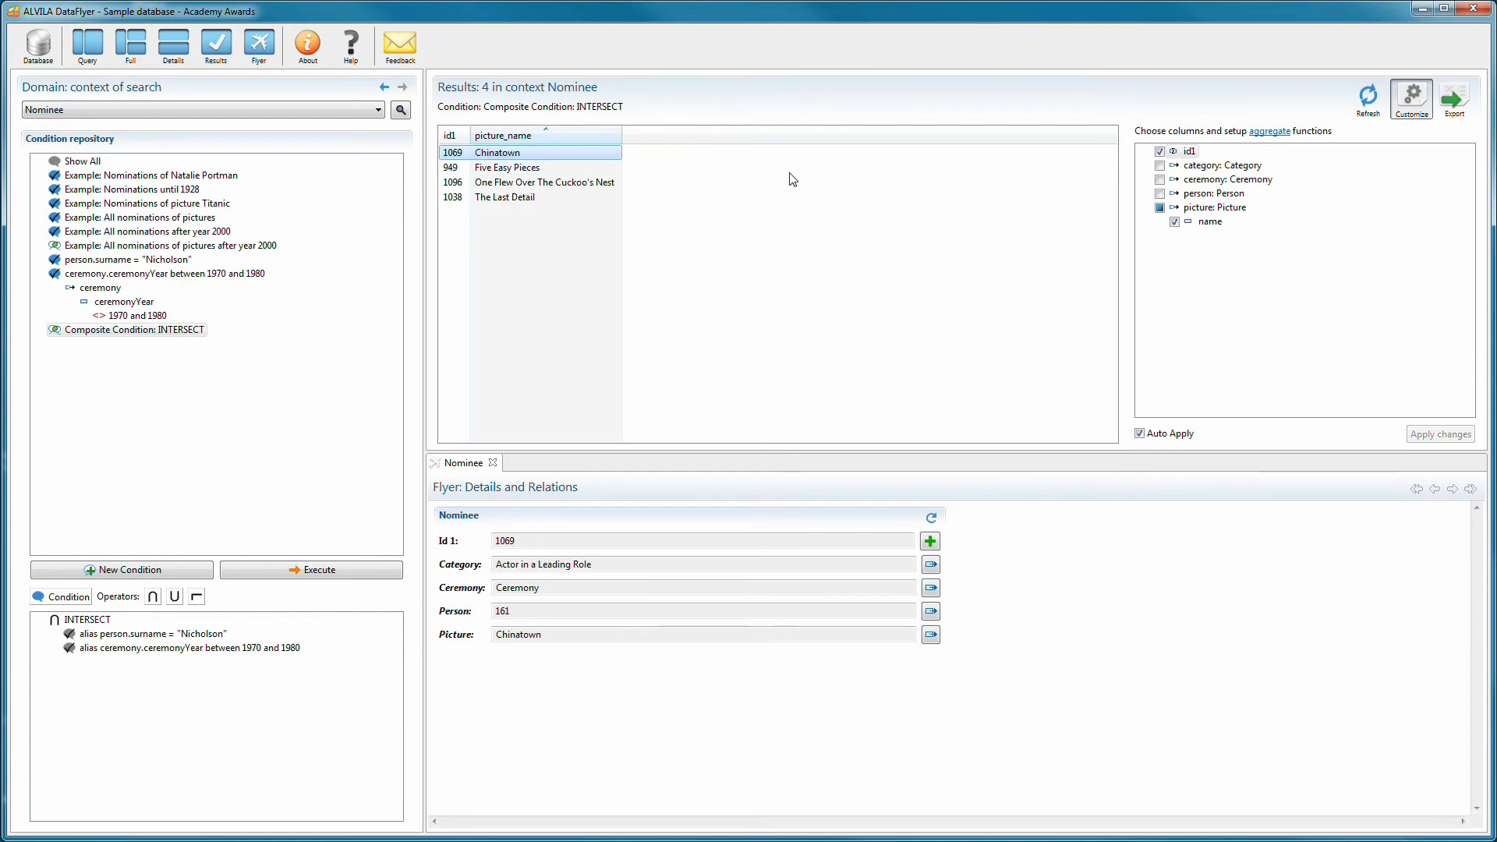
Add the ceremony, category and person columns to the results table
click(1161, 180)
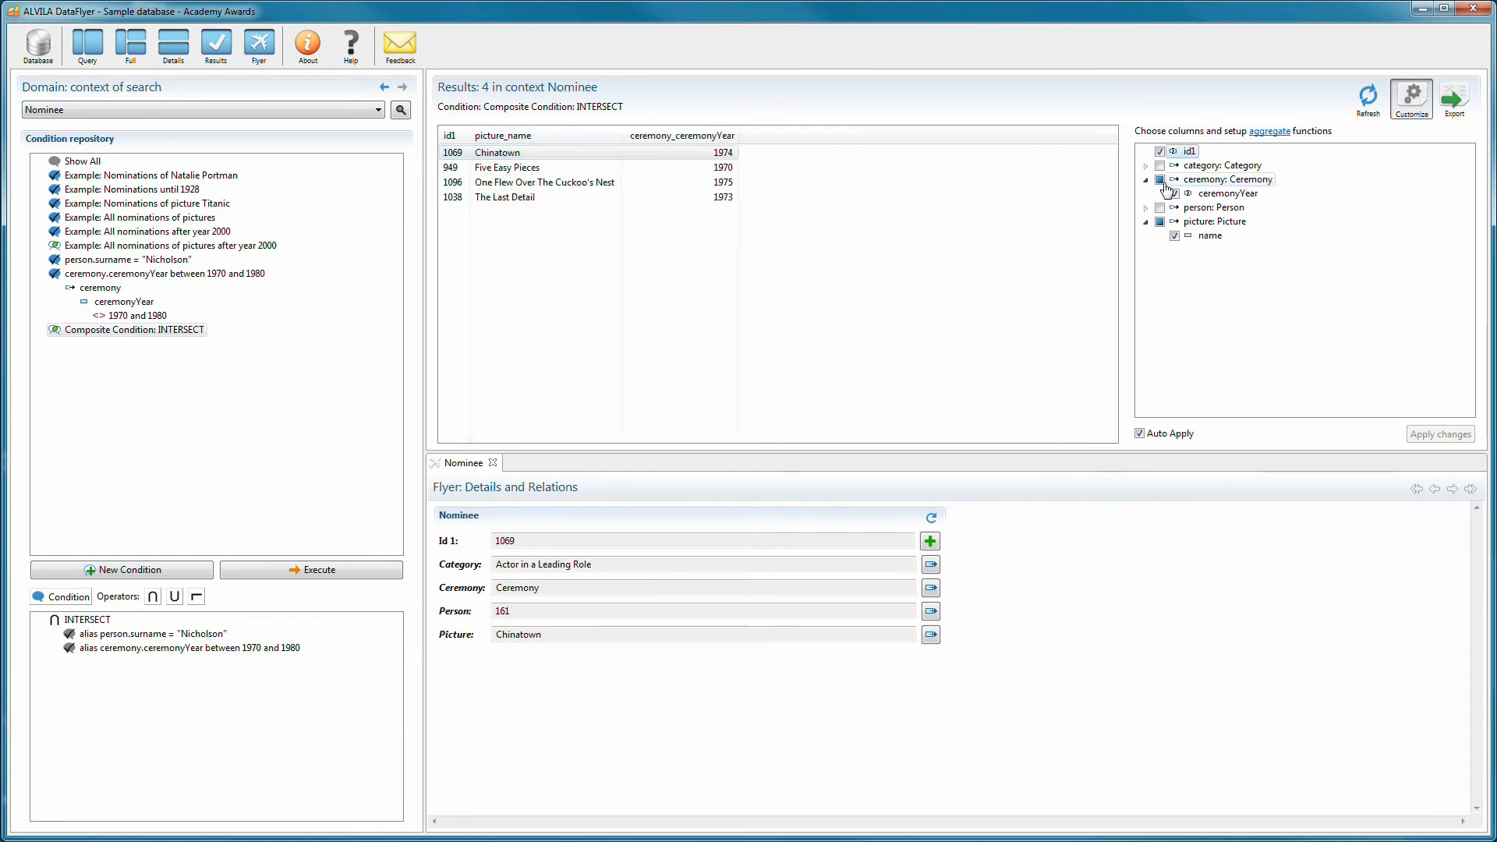
click(1160, 165)
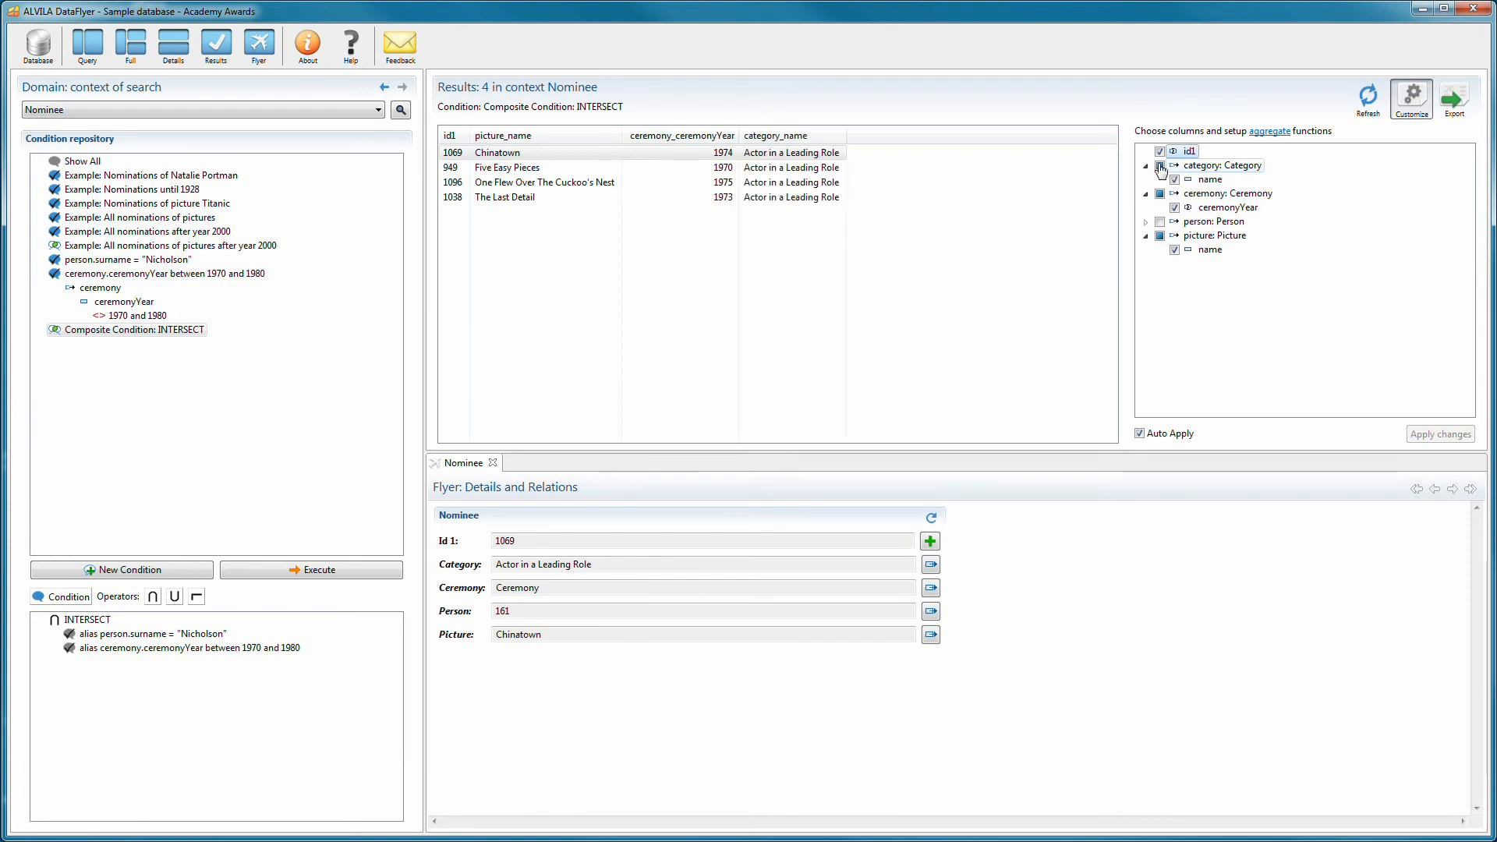
click(1146, 222)
click(1159, 223)
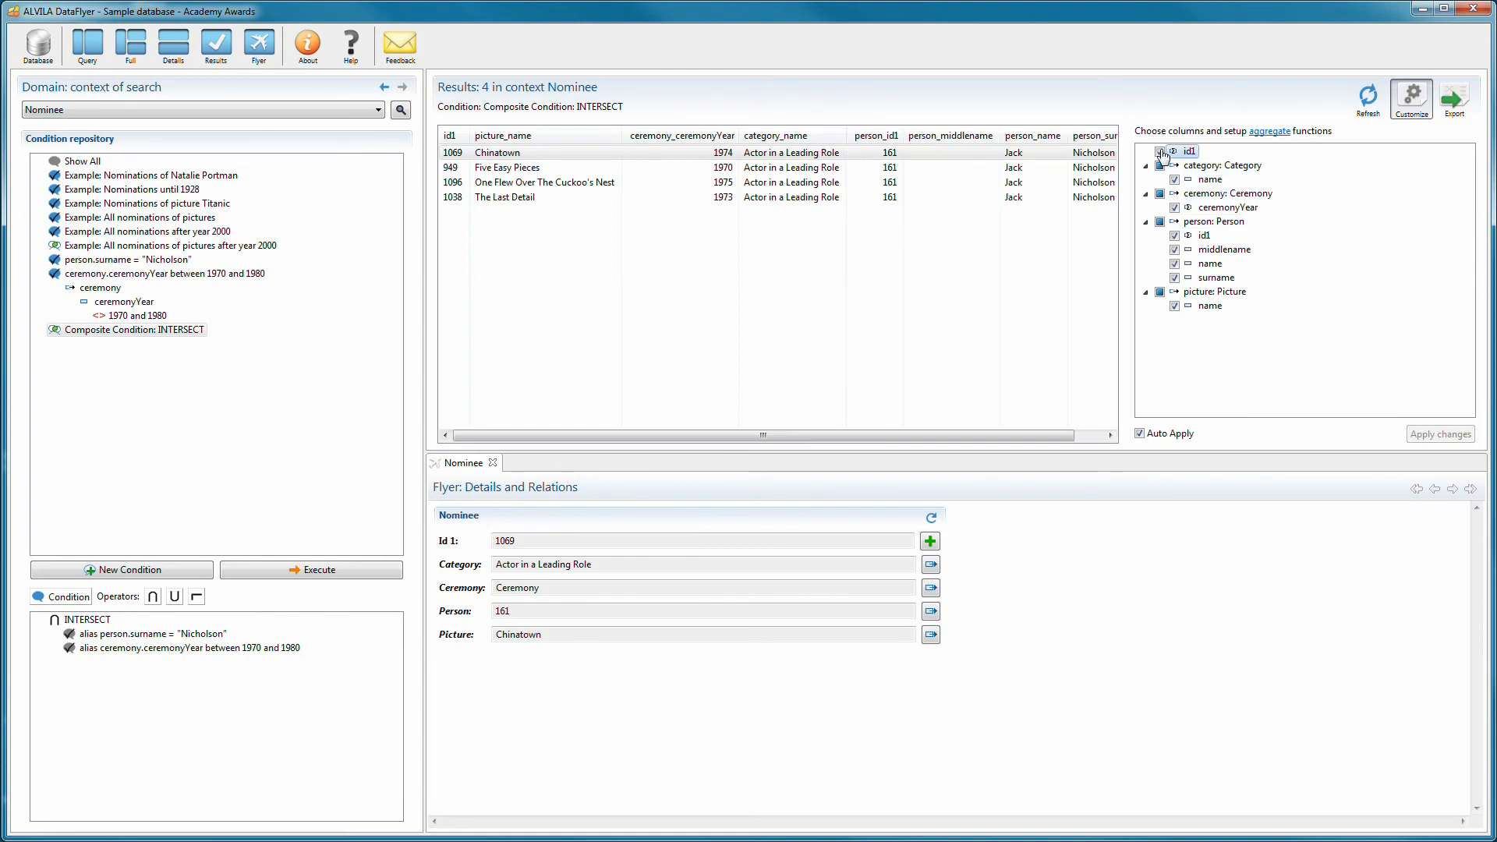
Remove the nominee id1, person id1 and person middlename columns, and move the ceremony year column to the front
click(1160, 152)
click(1174, 236)
click(1175, 250)
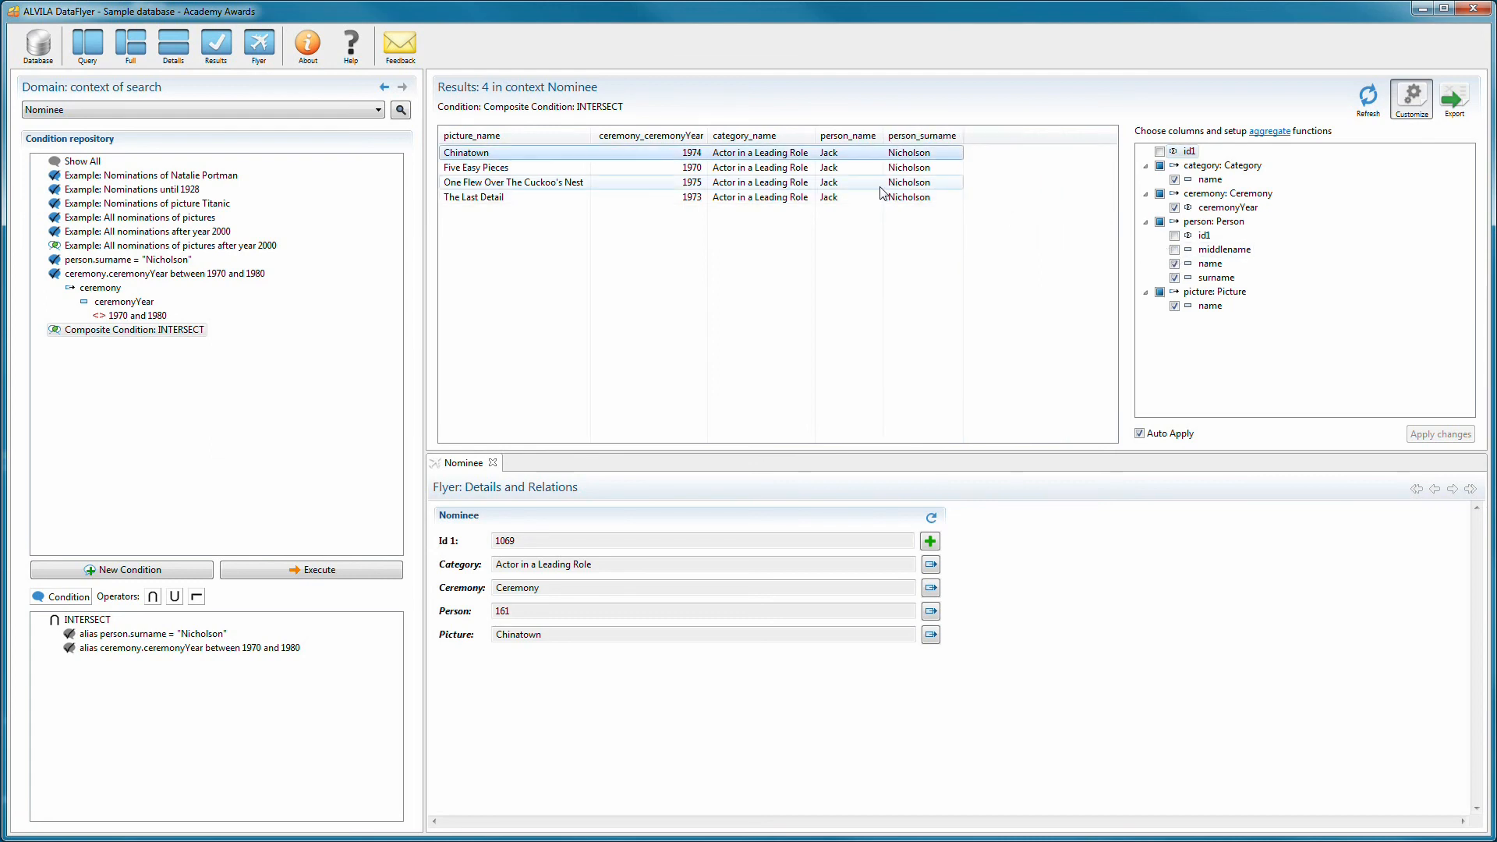
drag(676, 141, 476, 134)
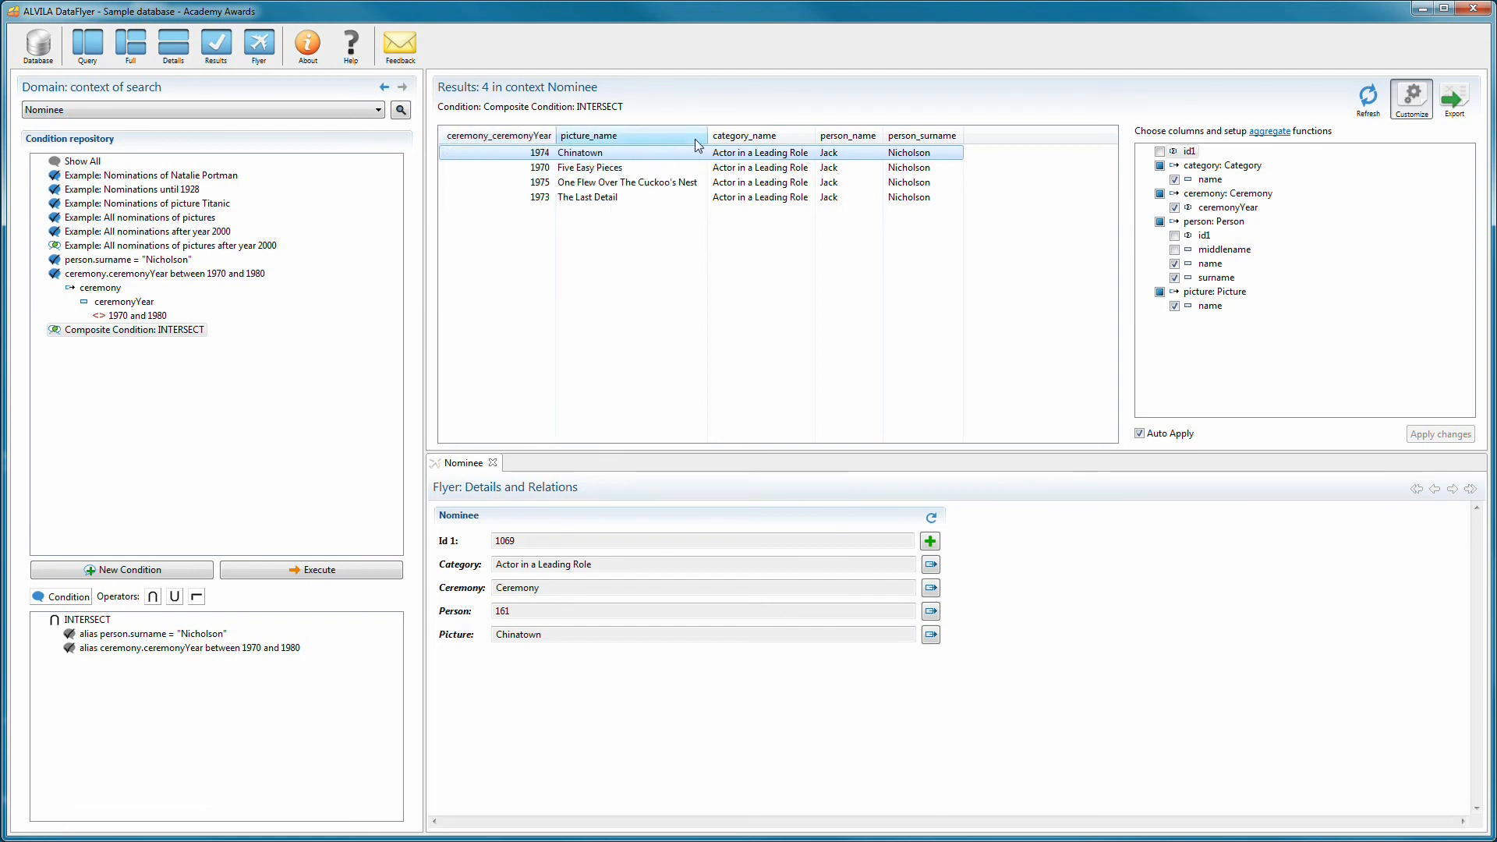
Export the results to 01.xlsx in Microsoft Excel 2007 format, with the output file opened after export
click(1453, 99)
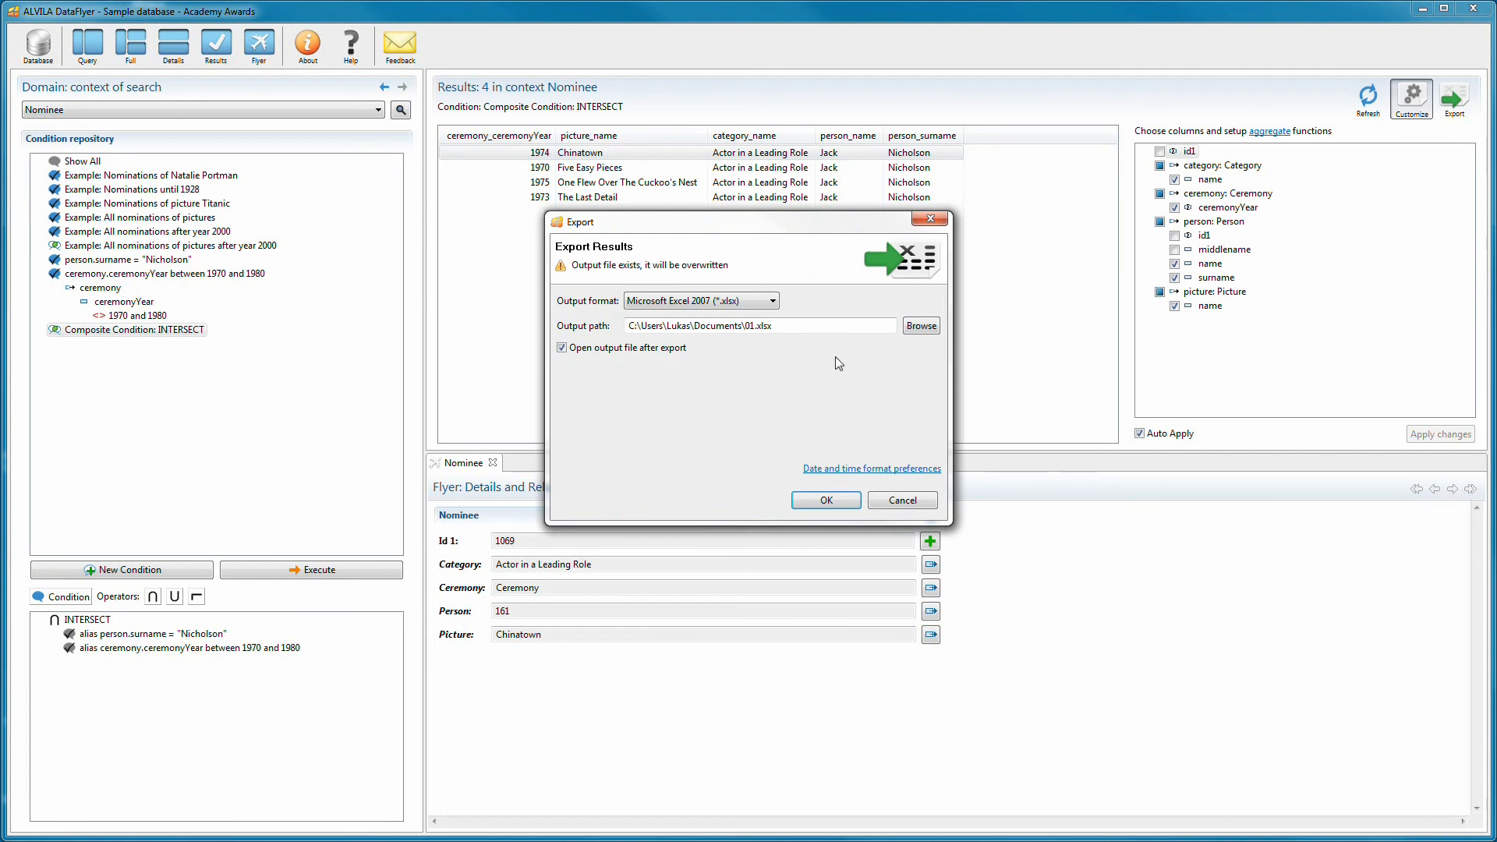
click(813, 500)
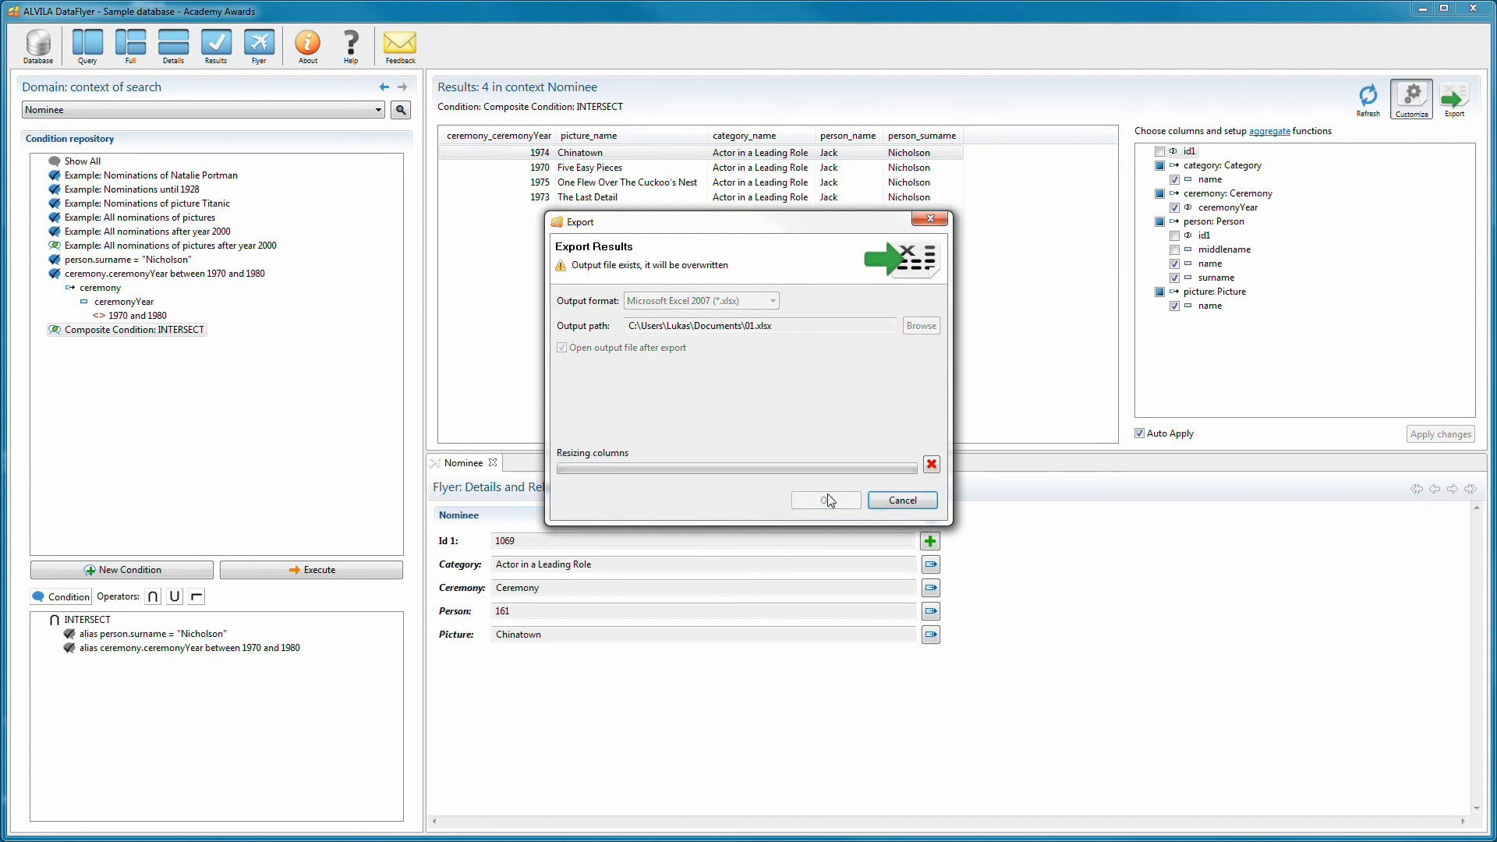